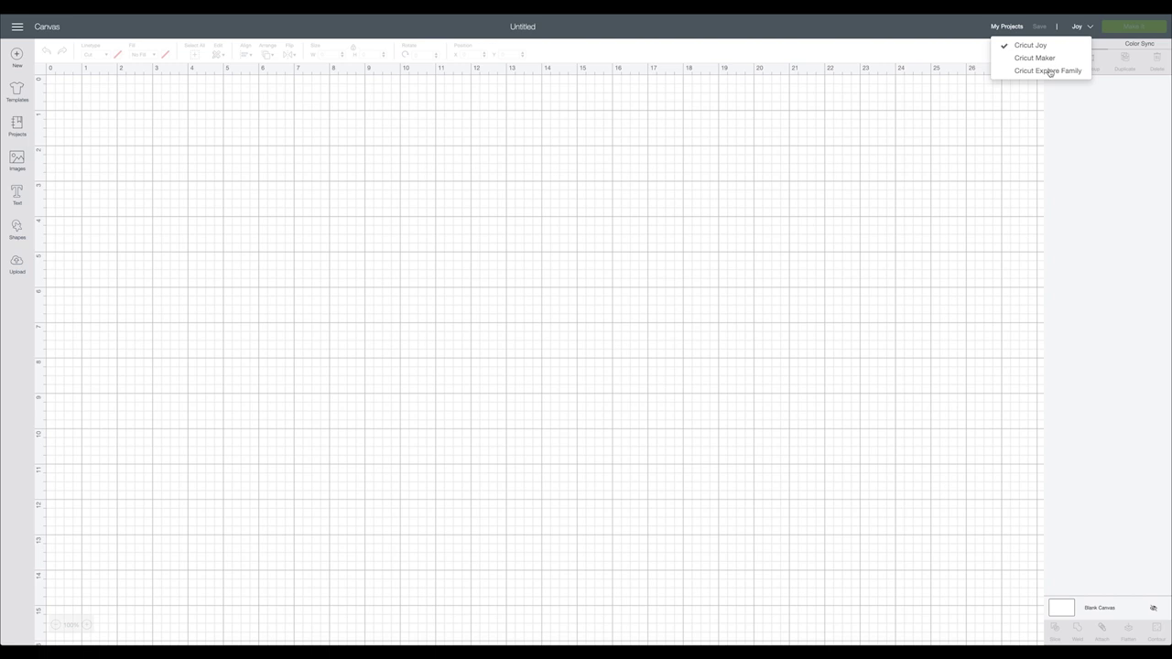
# Set the machine to Cricut Explore Family and add a square shape sized 13 inches.
pyautogui.click(1049, 70)
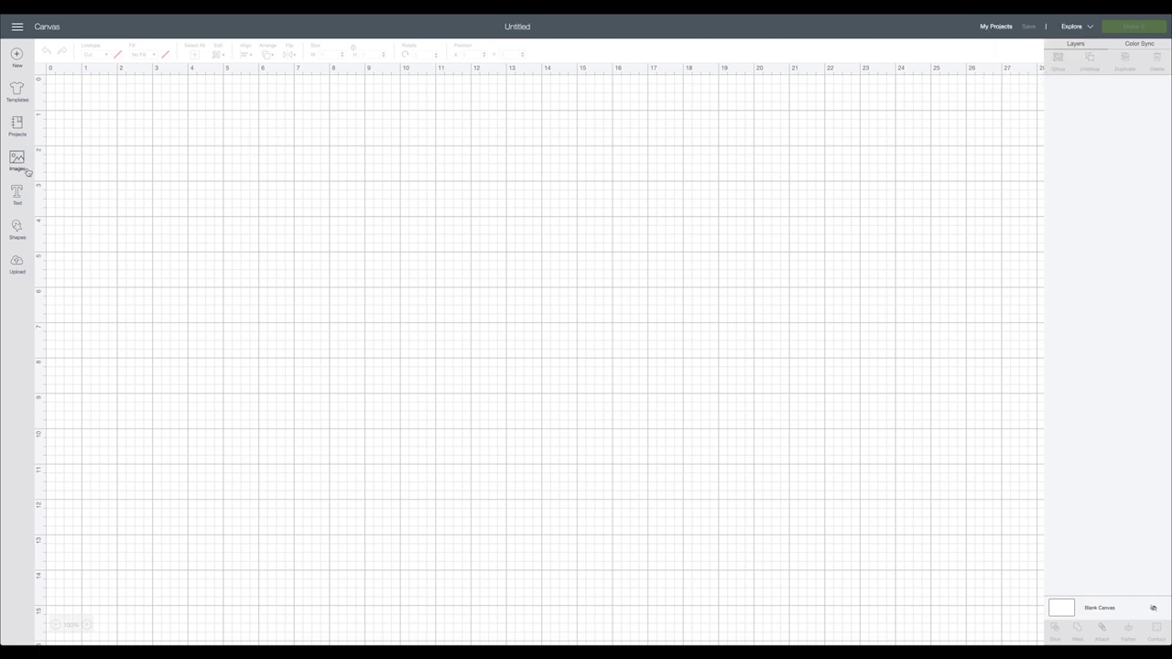
pyautogui.click(15, 227)
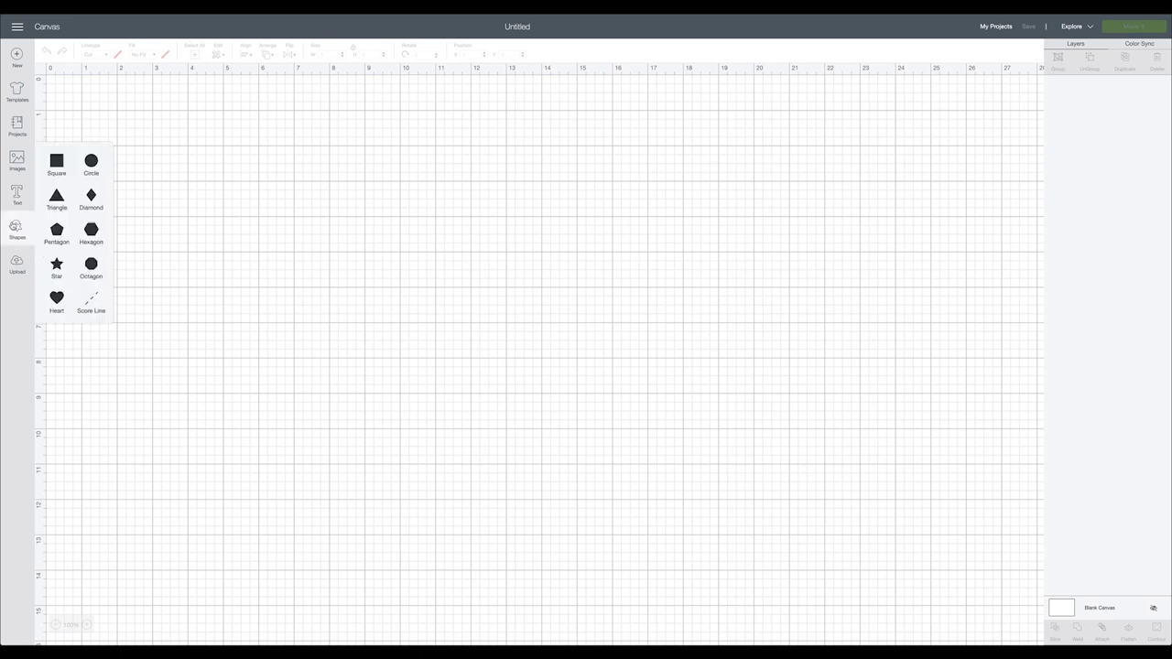
pyautogui.click(56, 162)
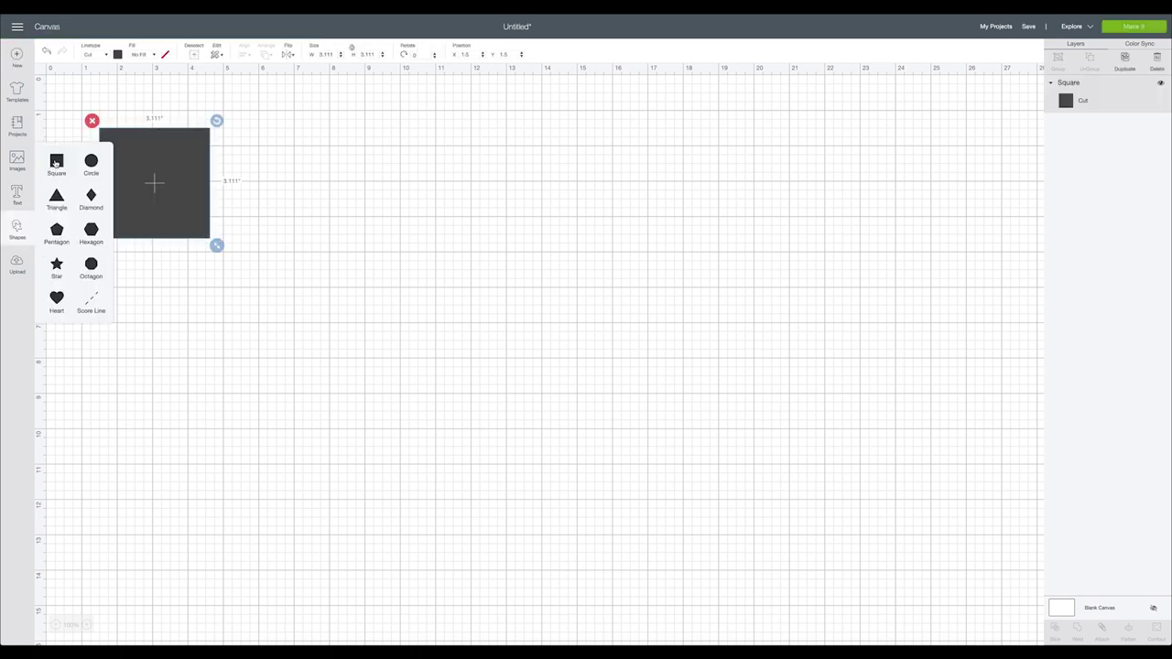
pyautogui.moveTo(217, 245); pyautogui.dragTo(562, 538)
pyautogui.click(327, 55)
pyautogui.write('13')
pyautogui.press('Return')
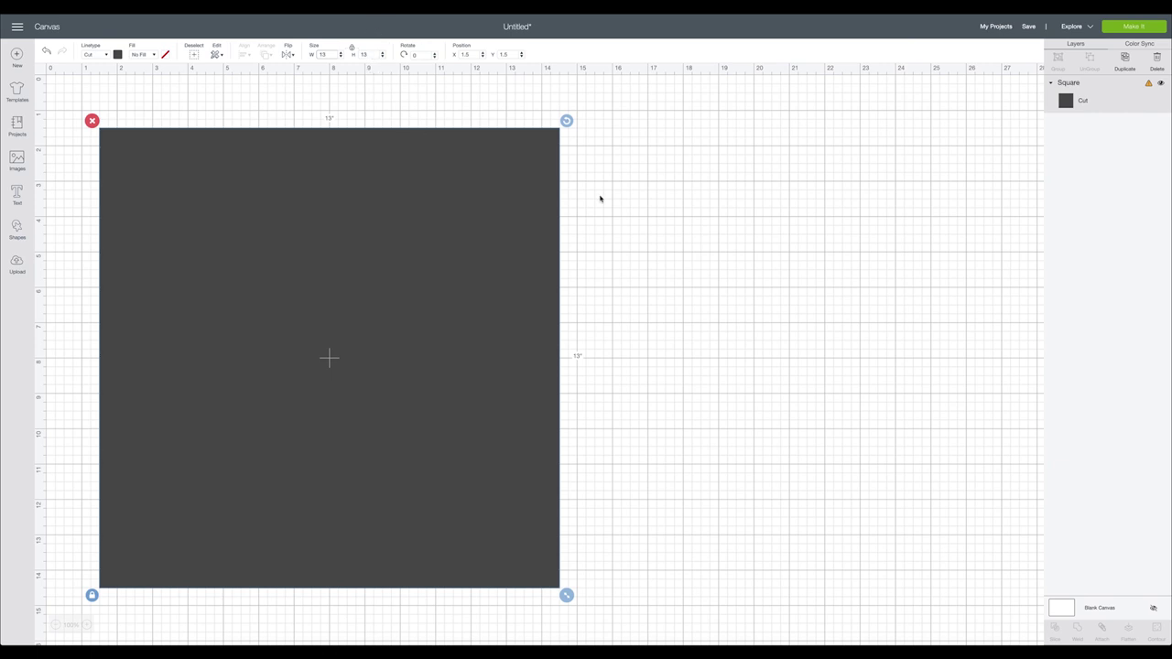
pyautogui.click(695, 224)
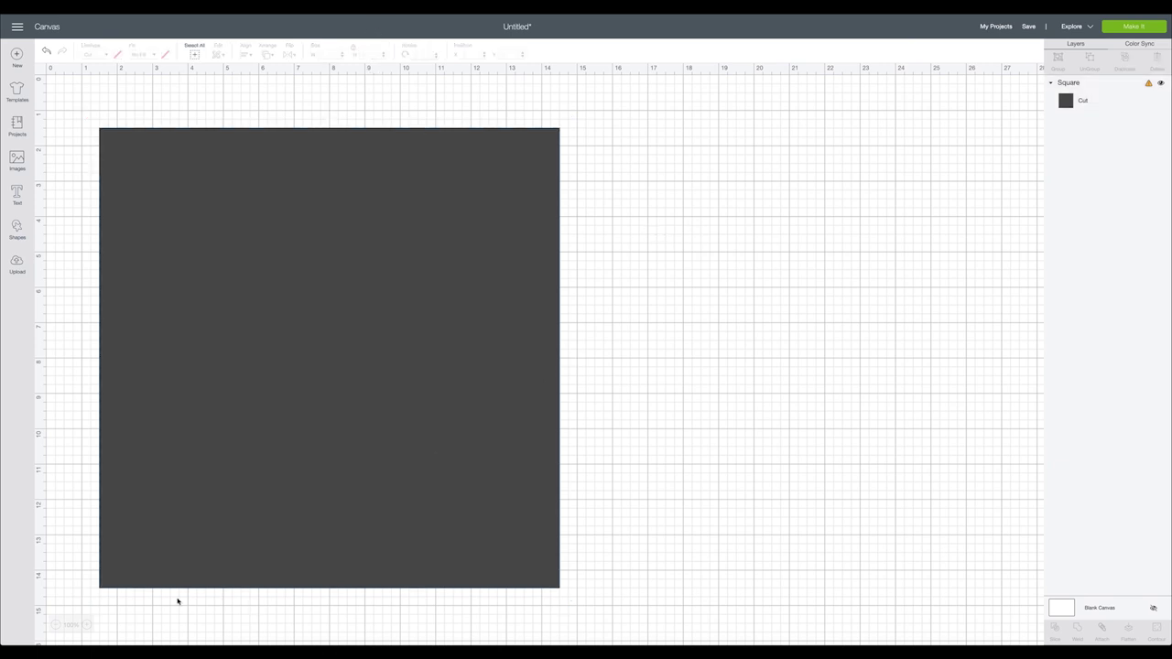
# Change the 13-inch square's material color to white.
pyautogui.click(57, 627)
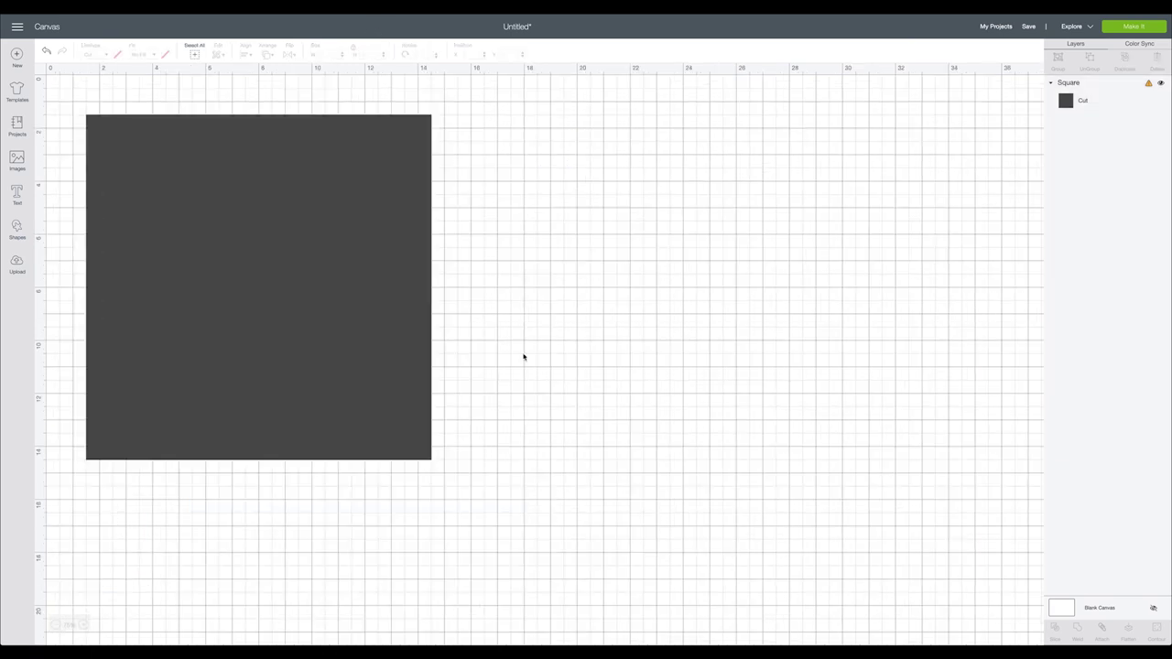
pyautogui.click(236, 186)
pyautogui.click(117, 55)
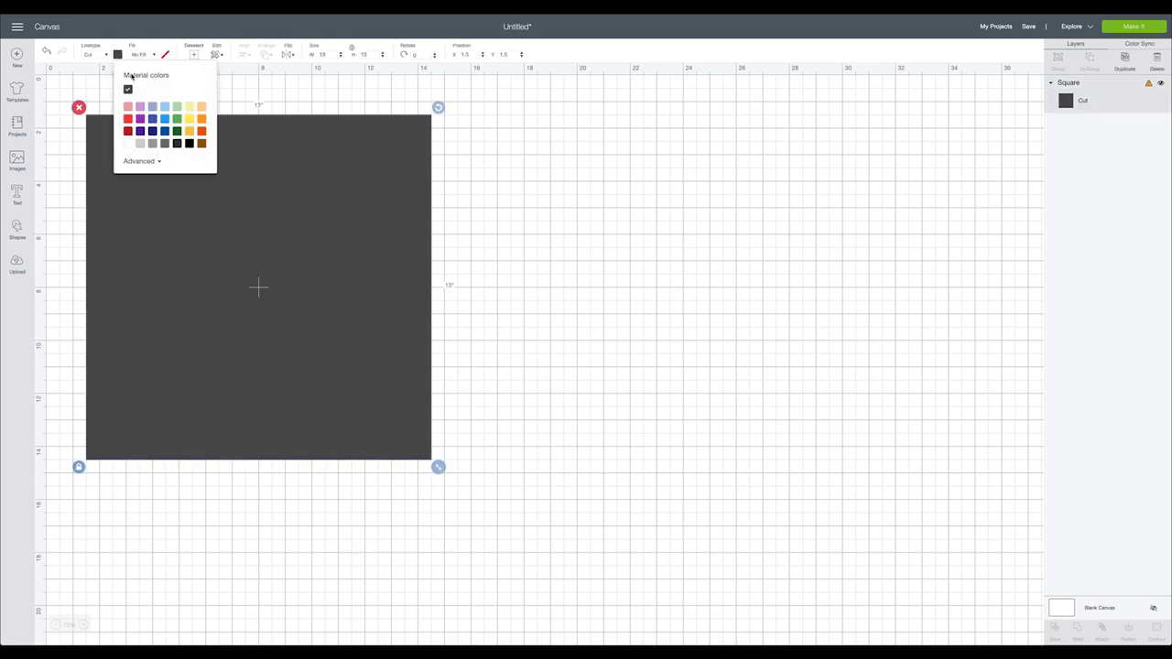
pyautogui.click(128, 143)
pyautogui.click(575, 203)
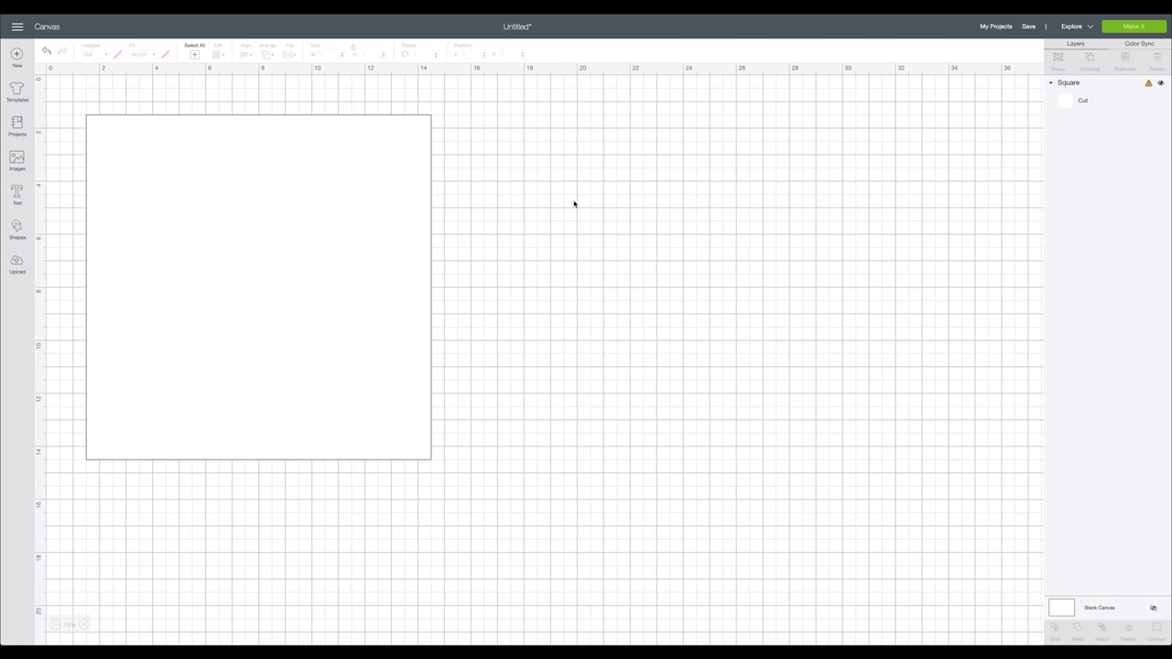
# Add the text "bdr" to the canvas in the MONOGRAMOS font.
pyautogui.click(16, 200)
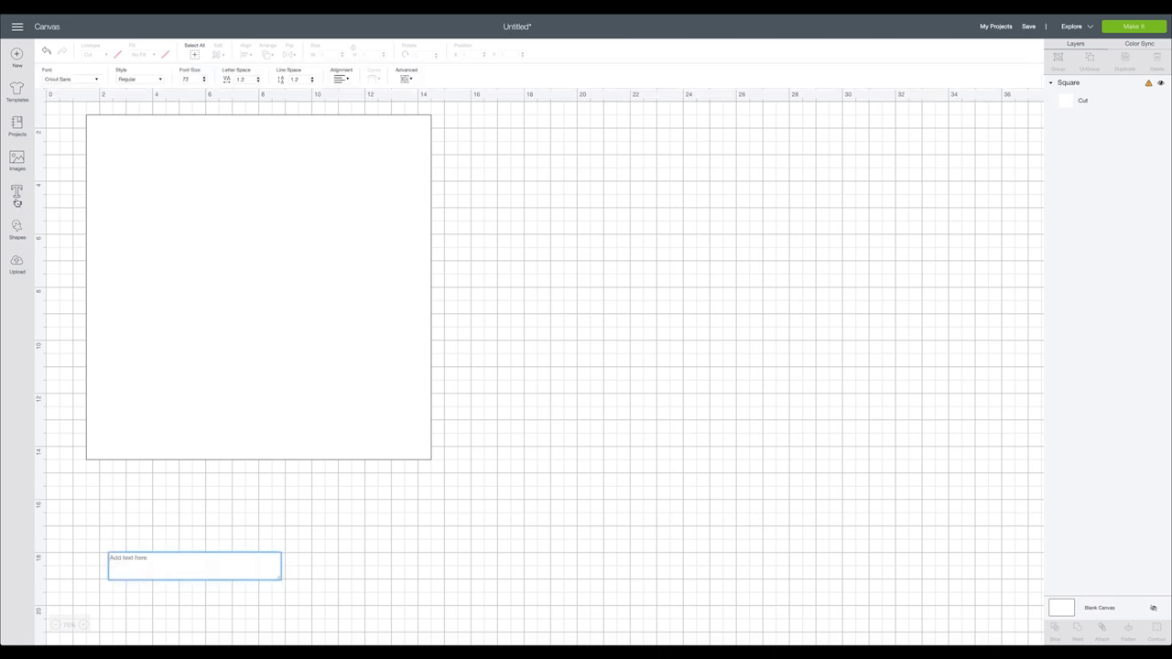
pyautogui.click(74, 79)
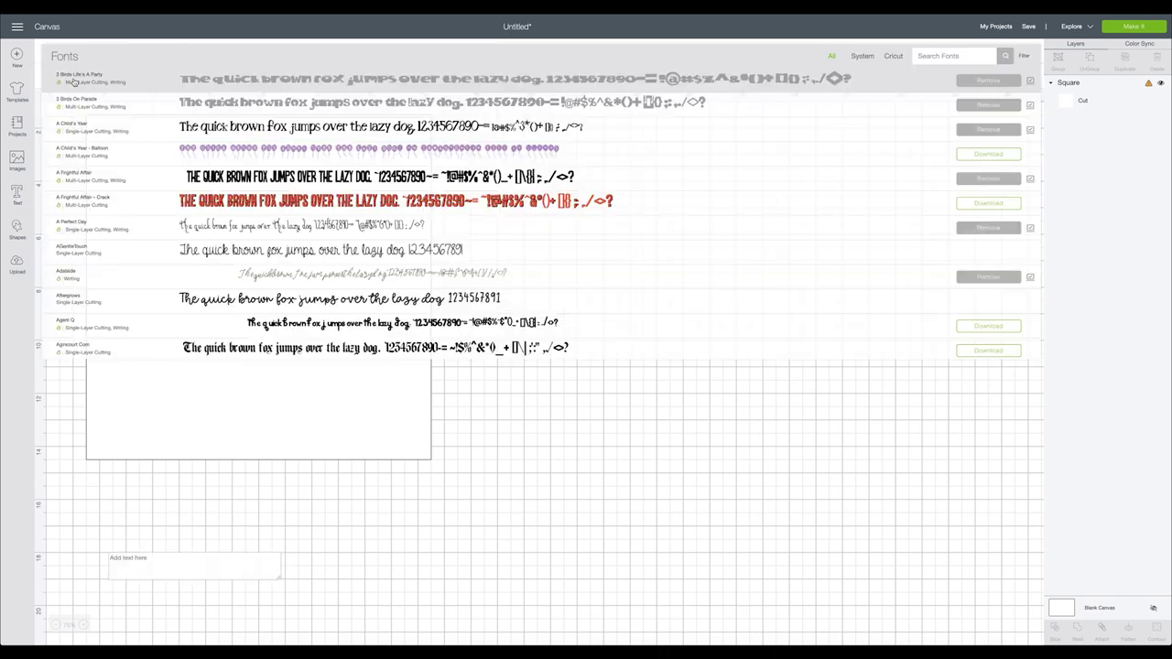
pyautogui.click(946, 55)
pyautogui.write('monogra')
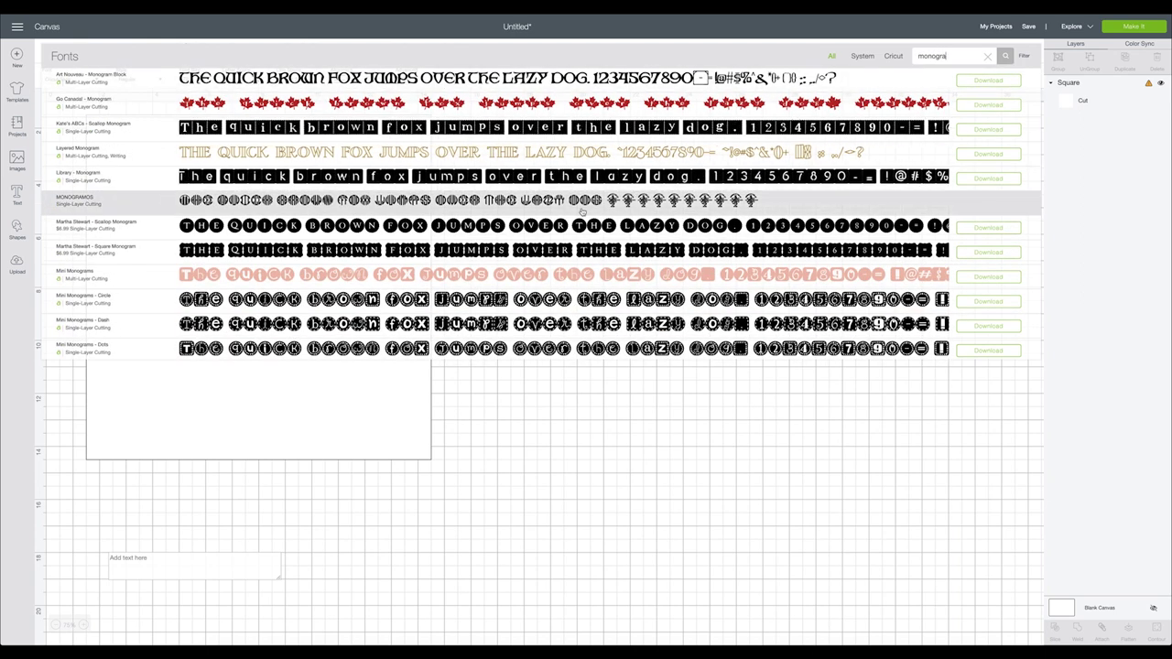
pyautogui.click(352, 211)
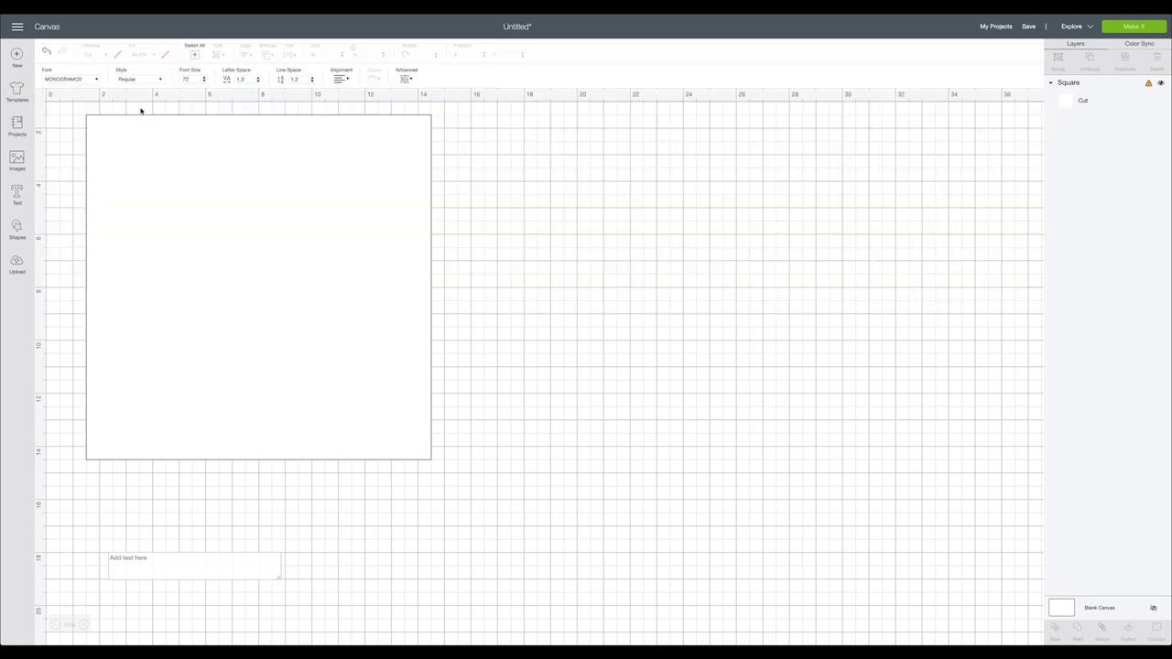
pyautogui.click(179, 553)
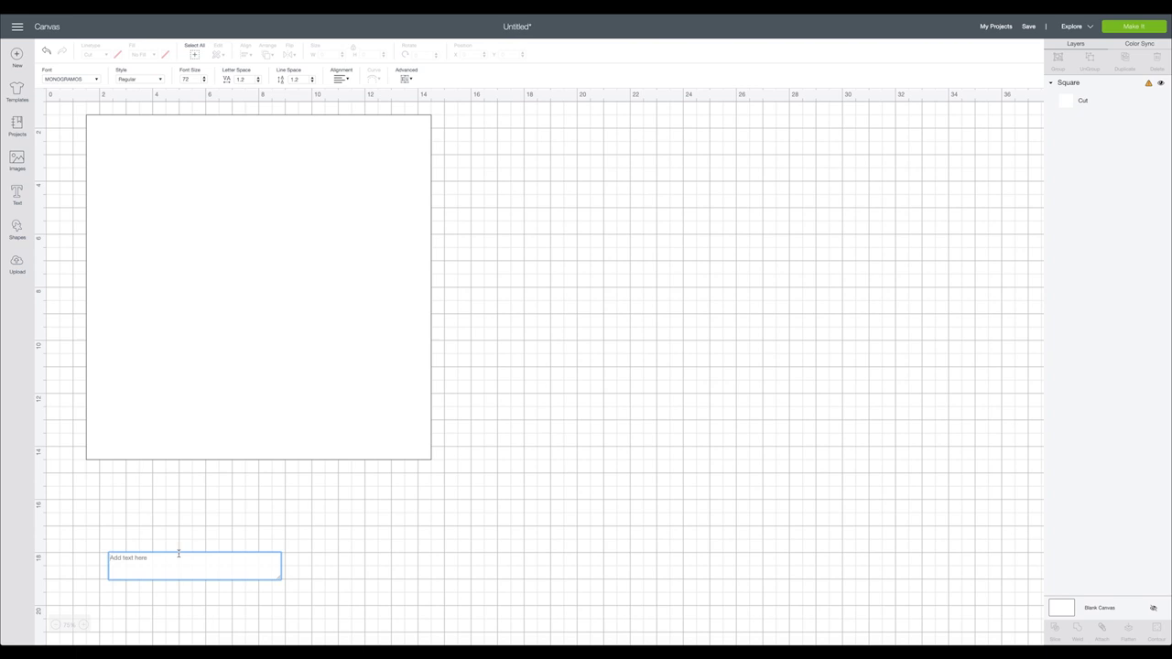
pyautogui.write('bd')
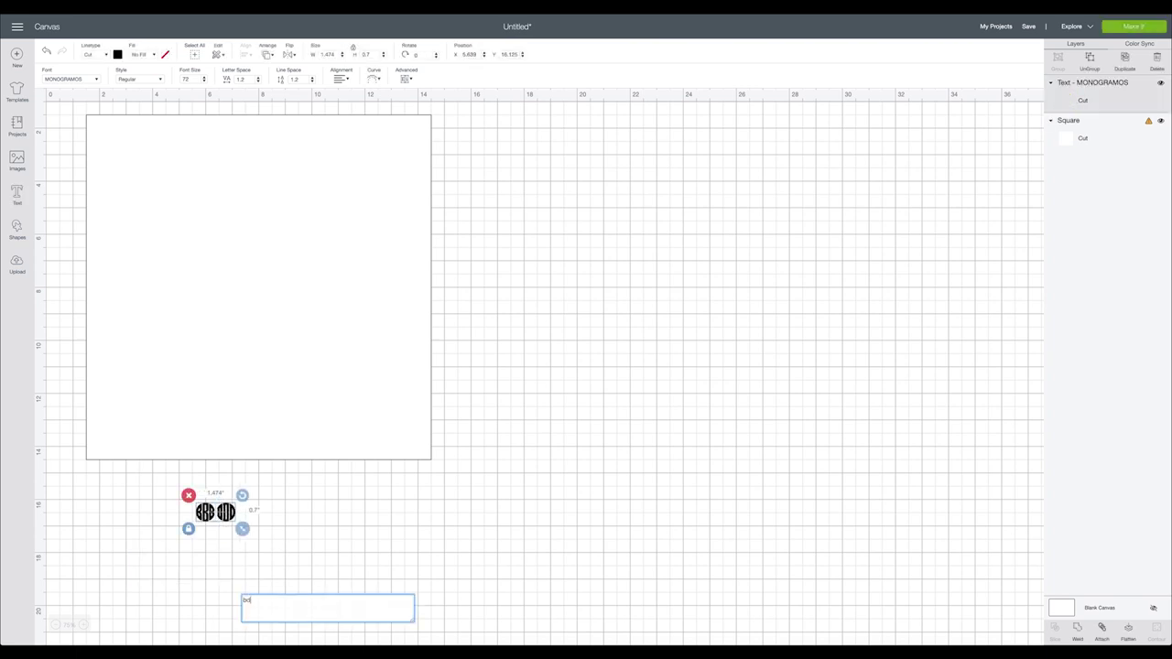
pyautogui.write('r')
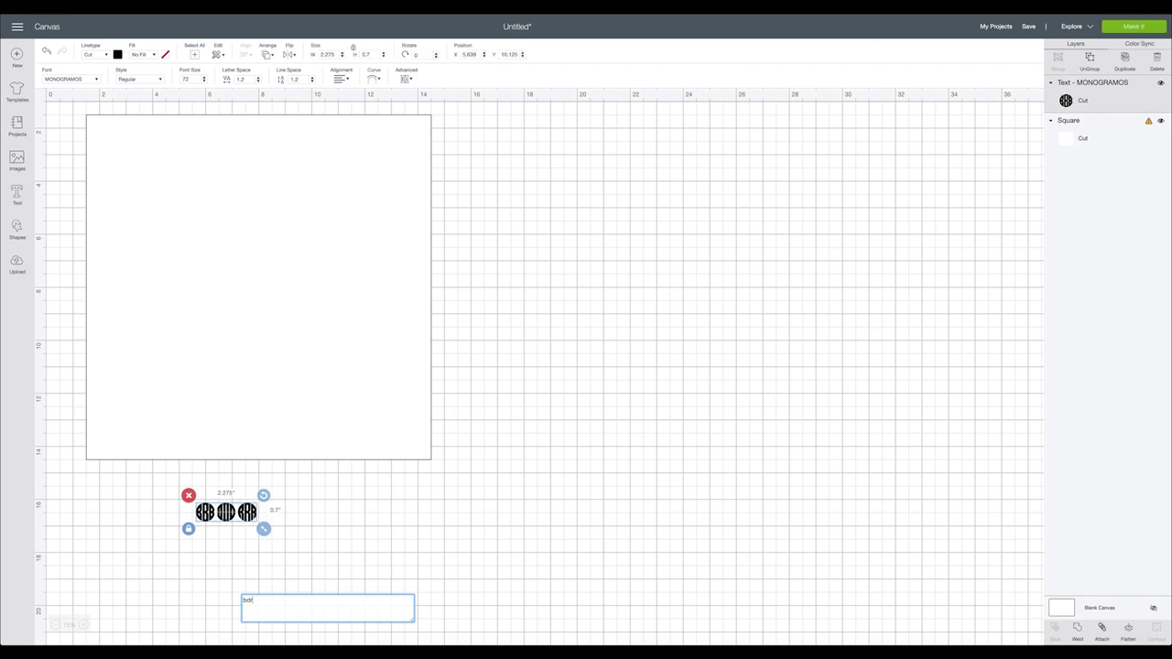
# Place the monogram text beside the large white square and enlarge it to about 12.4 inches wide.
pyautogui.moveTo(210, 518); pyautogui.dragTo(910, 356)
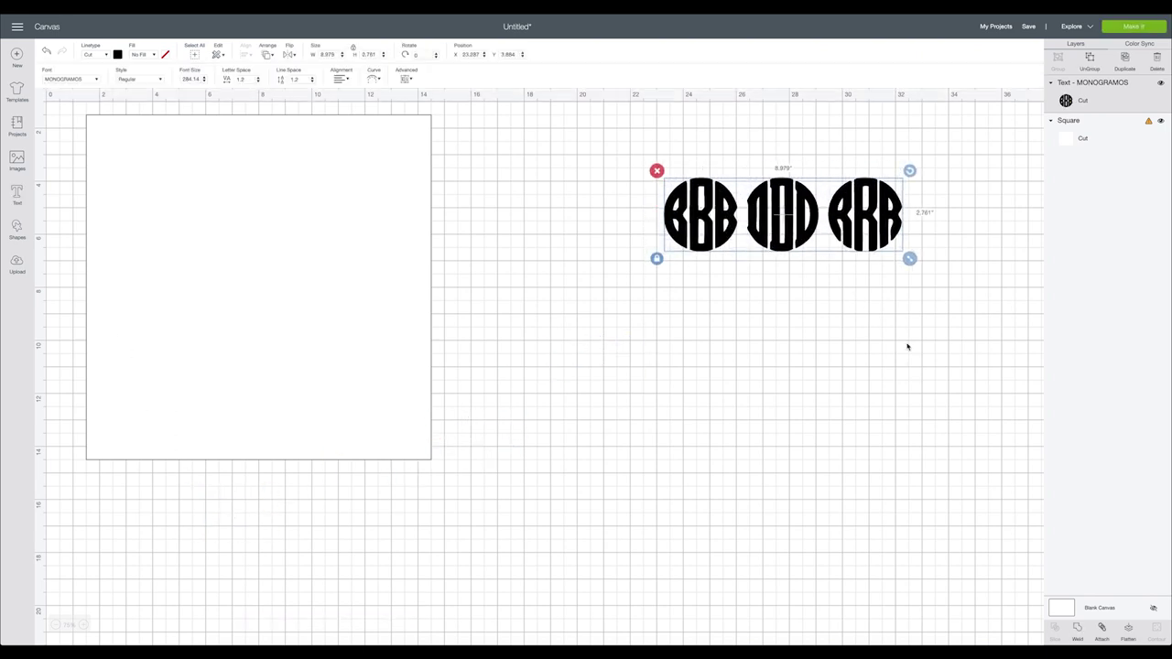
pyautogui.moveTo(834, 214); pyautogui.dragTo(770, 236)
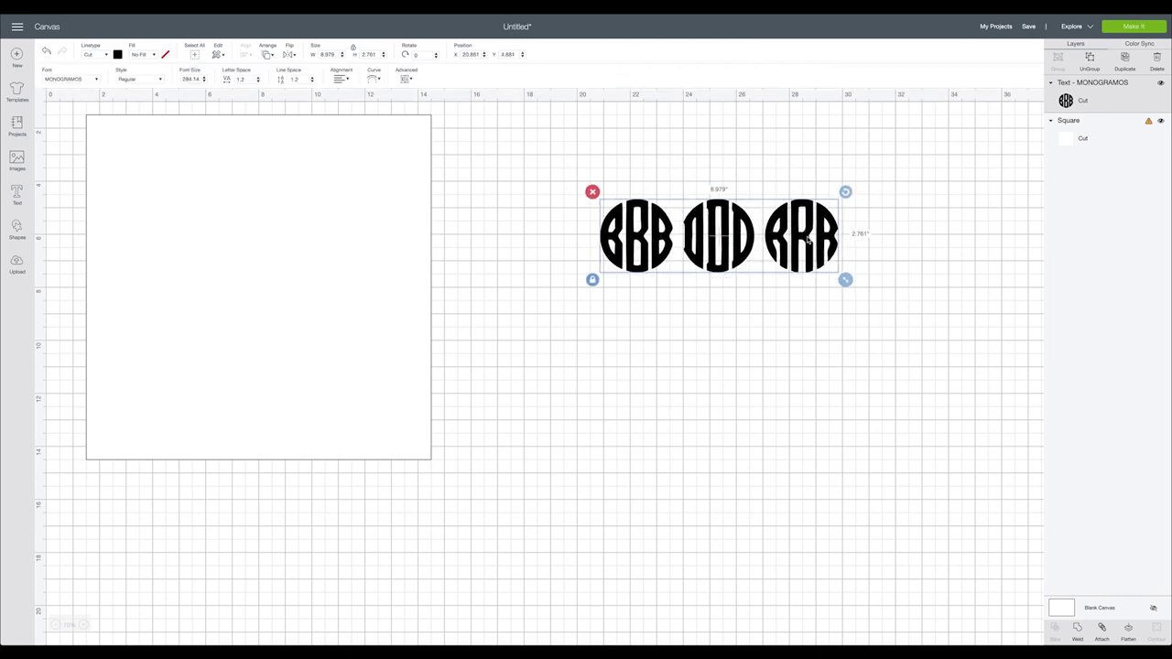
pyautogui.moveTo(845, 279); pyautogui.dragTo(936, 347)
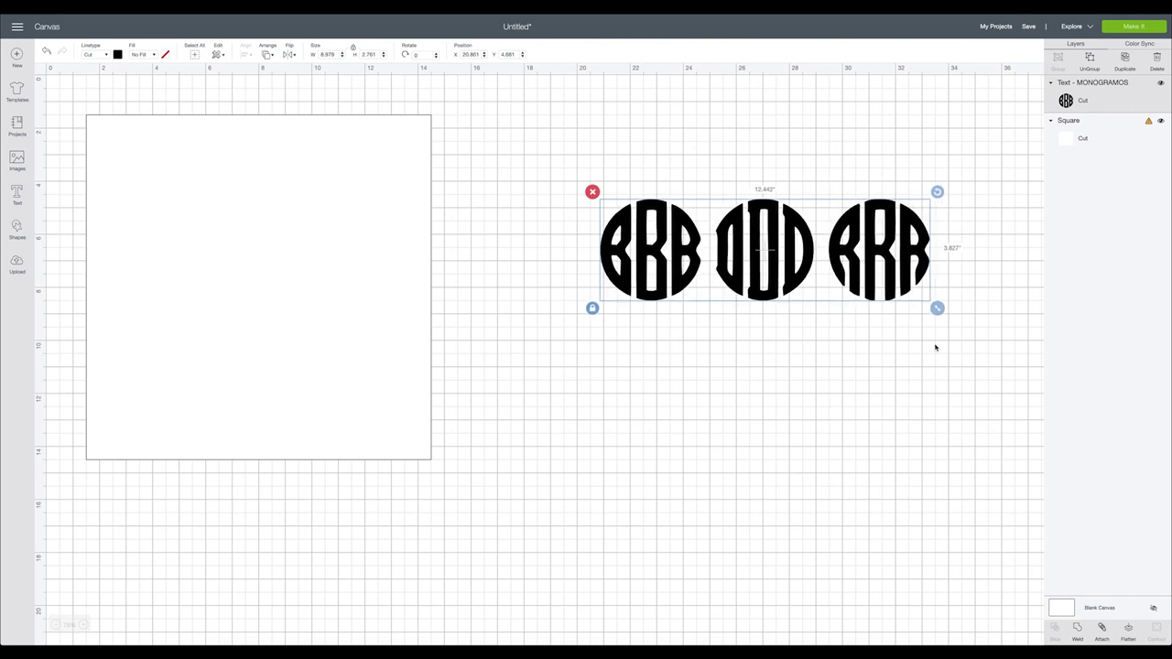
pyautogui.moveTo(864, 252); pyautogui.dragTo(802, 234)
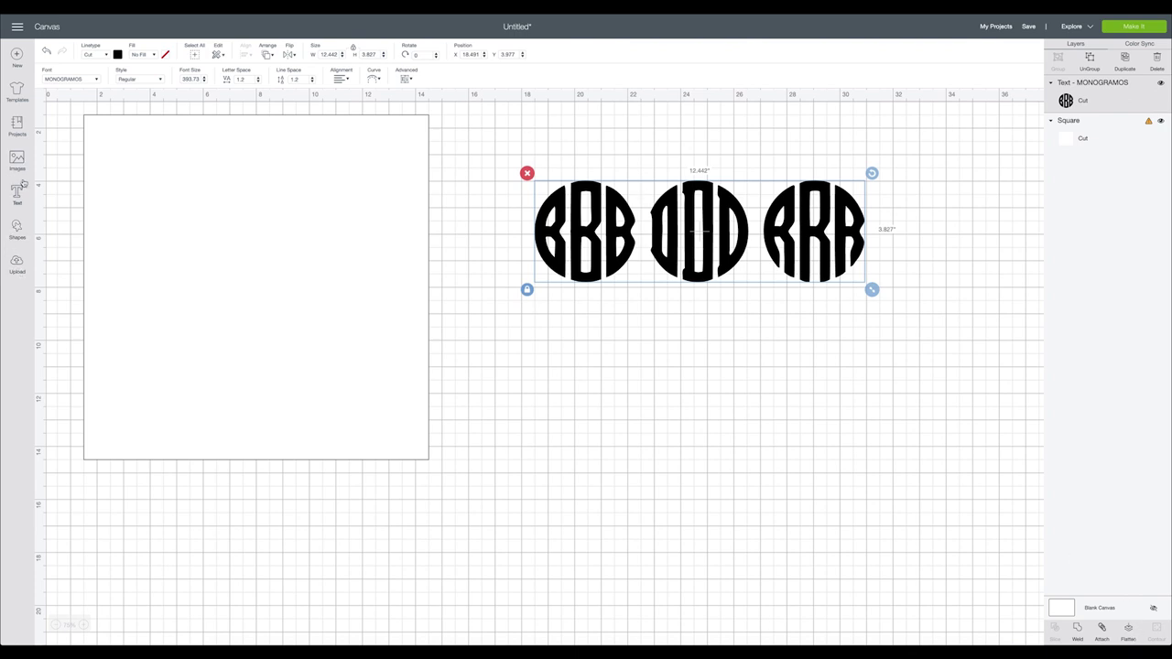
# Add another square, place it below the monogram text, and duplicate it three times.
pyautogui.click(18, 226)
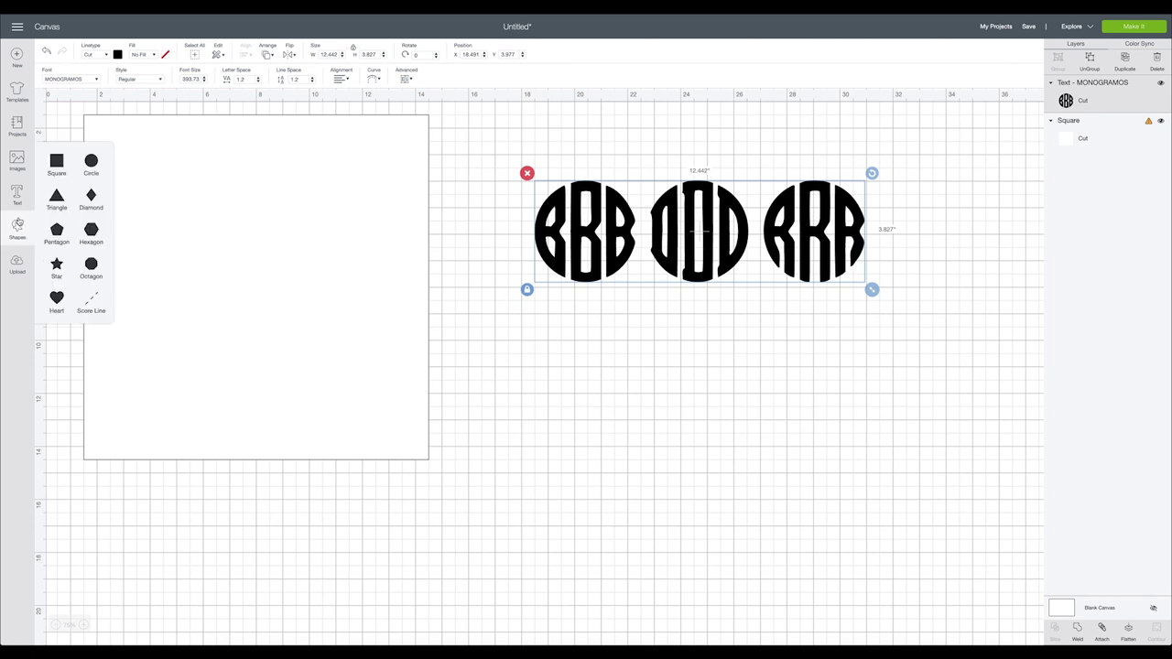
pyautogui.click(55, 163)
pyautogui.moveTo(137, 148); pyautogui.dragTo(514, 357)
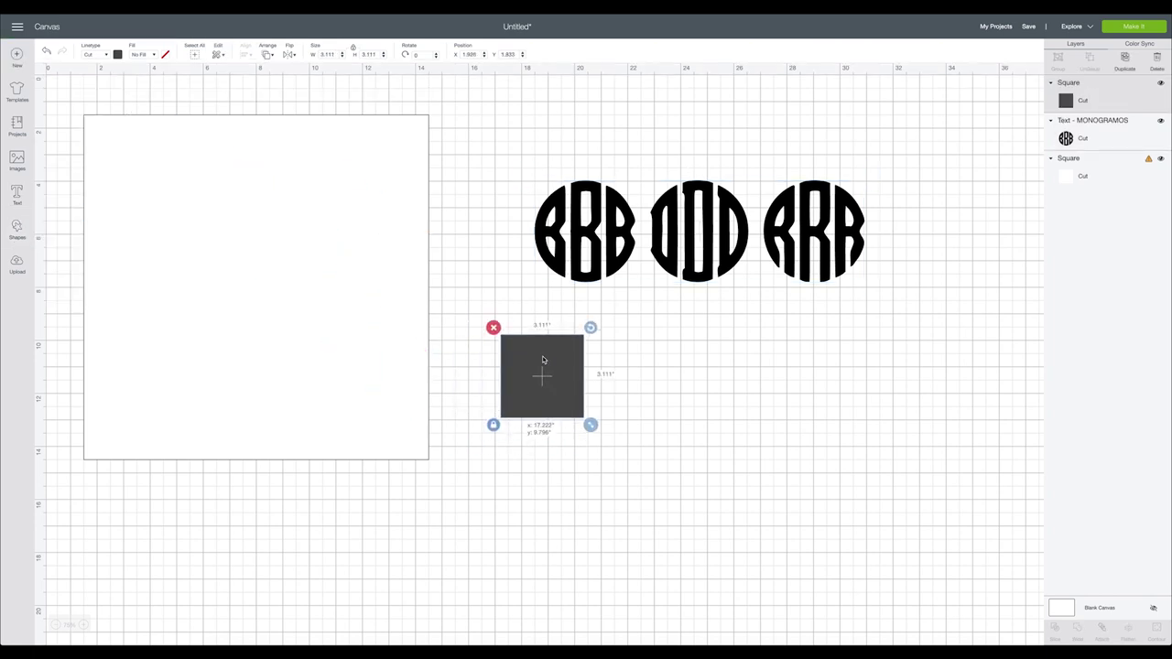
pyautogui.click(1125, 61)
pyautogui.click(1126, 60)
pyautogui.click(1125, 60)
# Spread out the four small squares, stacking three beside the monogram text and placing the fourth below it.
pyautogui.moveTo(595, 375); pyautogui.dragTo(916, 114)
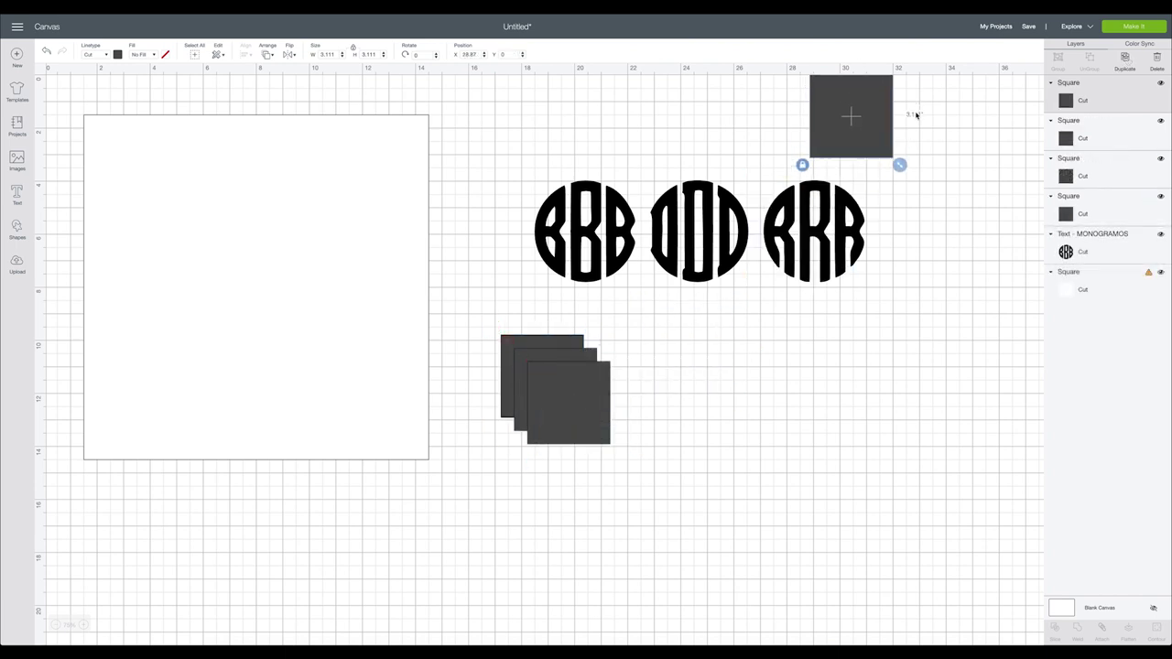
pyautogui.moveTo(834, 116); pyautogui.dragTo(935, 149)
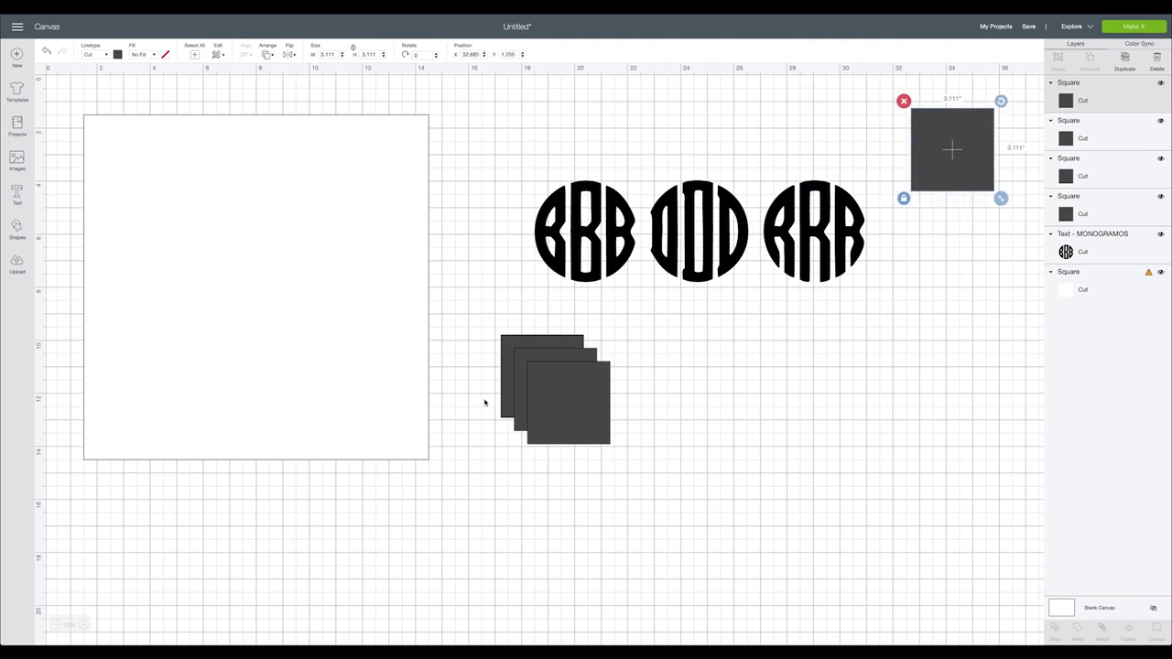
pyautogui.moveTo(538, 403); pyautogui.dragTo(918, 242)
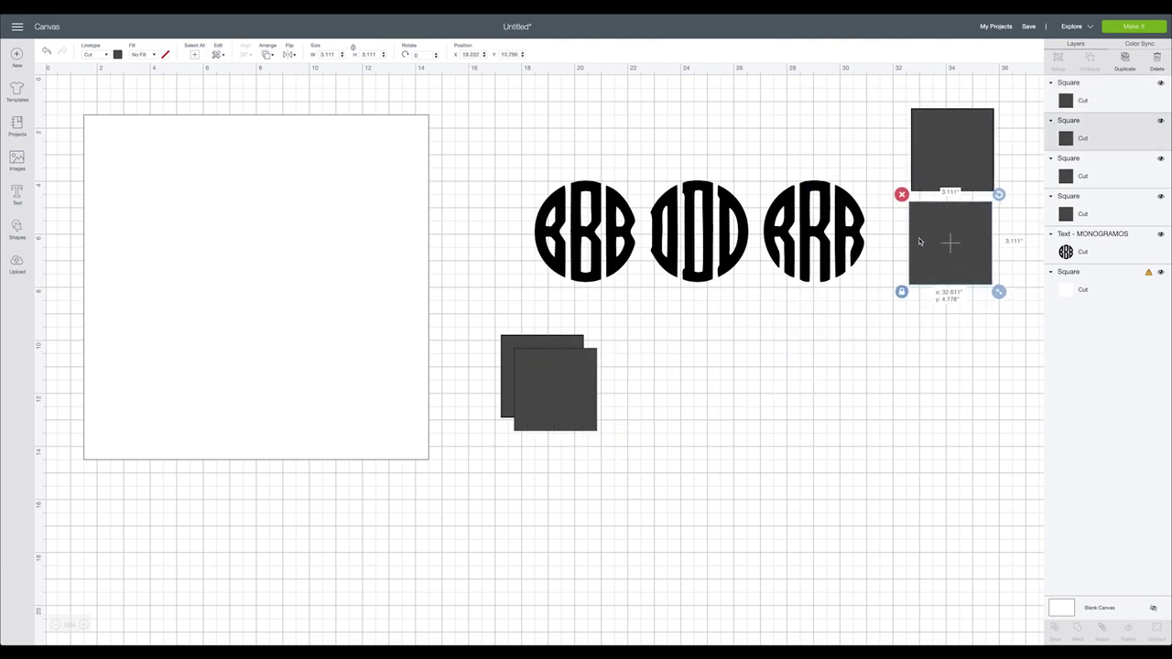
pyautogui.moveTo(526, 390); pyautogui.dragTo(919, 339)
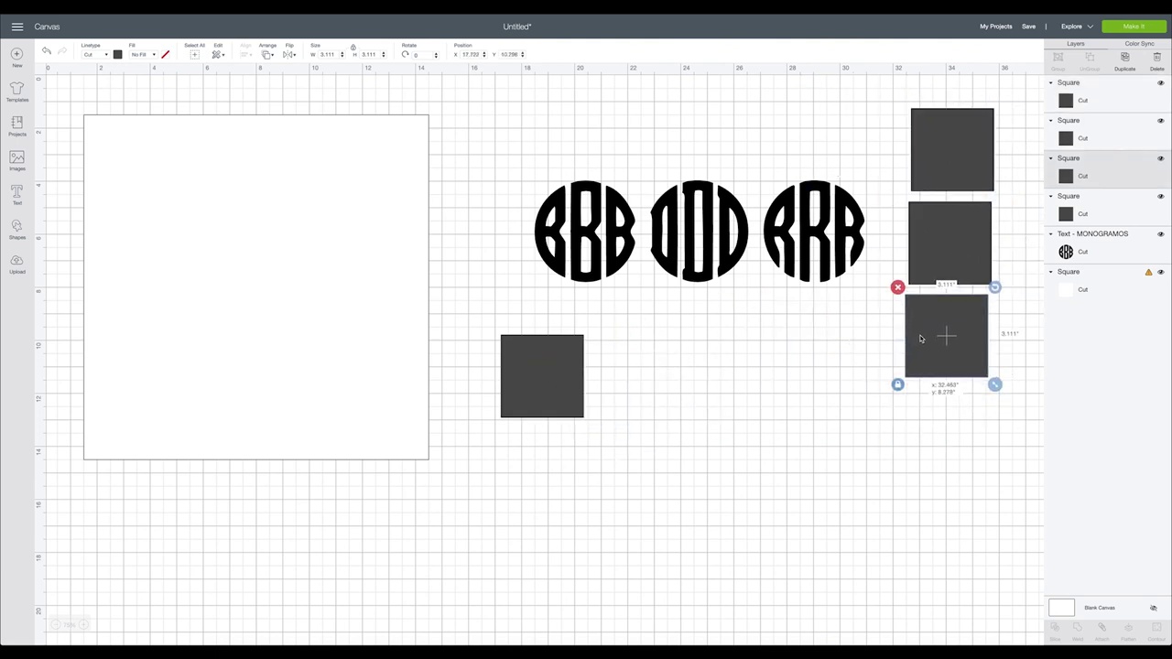
pyautogui.moveTo(567, 396); pyautogui.dragTo(764, 481)
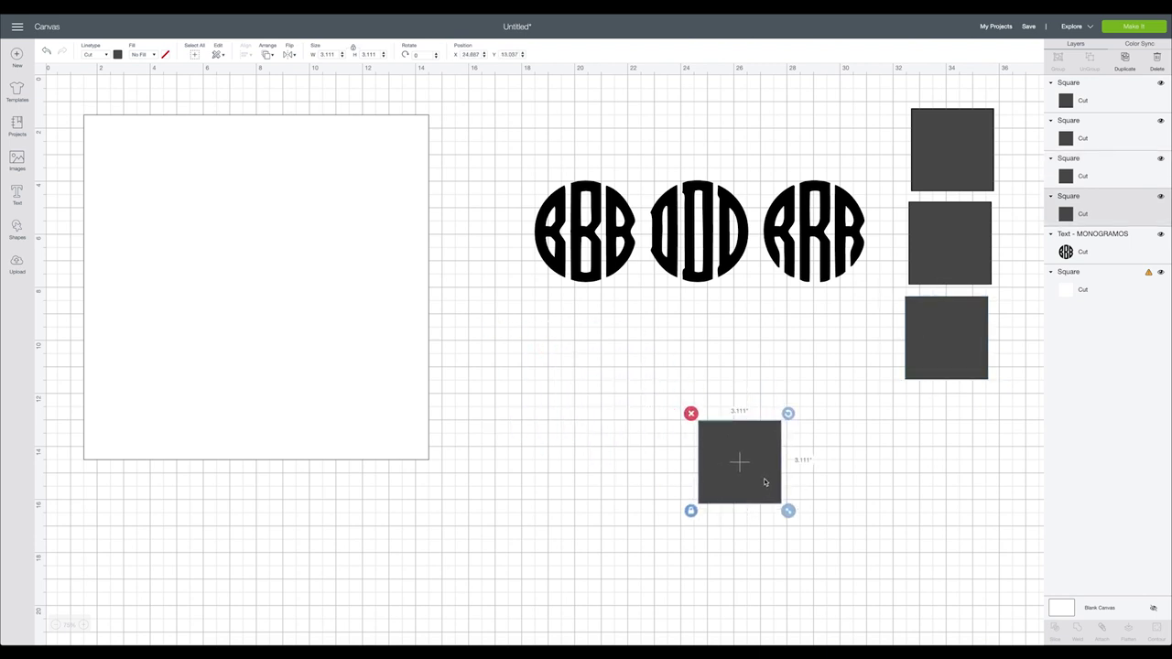
# Ungroup the monogram text and move the B, D and R circles apart.
pyautogui.click(702, 235)
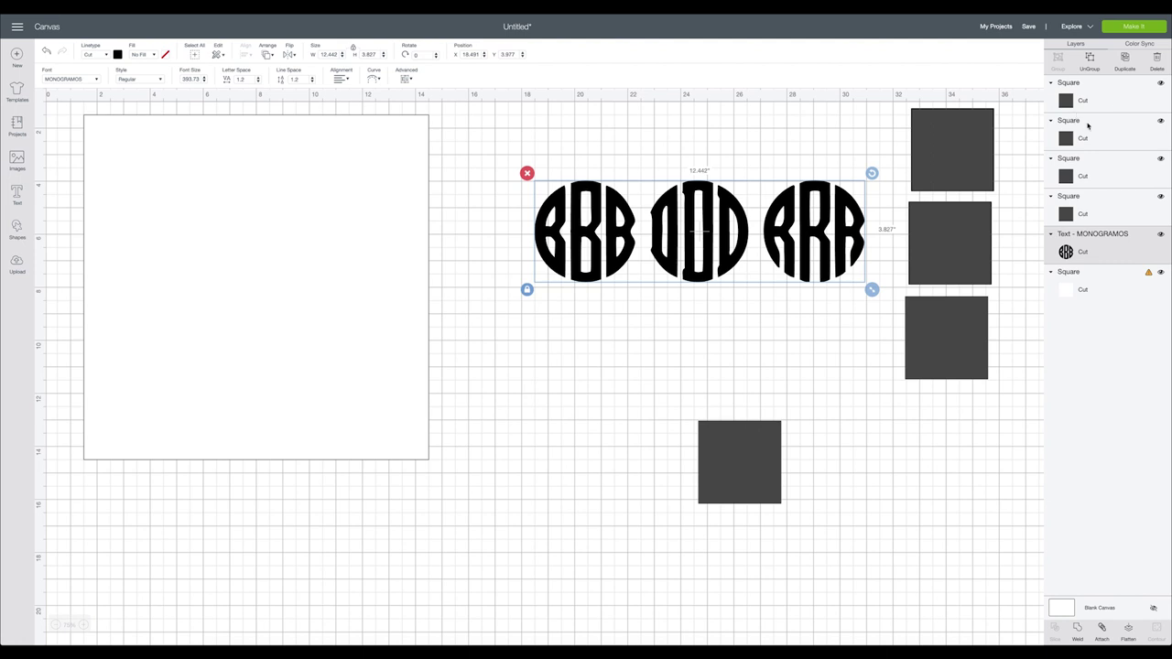
pyautogui.click(1090, 58)
pyautogui.moveTo(577, 245); pyautogui.dragTo(534, 287)
pyautogui.moveTo(707, 260); pyautogui.dragTo(706, 229)
pyautogui.moveTo(800, 249); pyautogui.dragTo(814, 246)
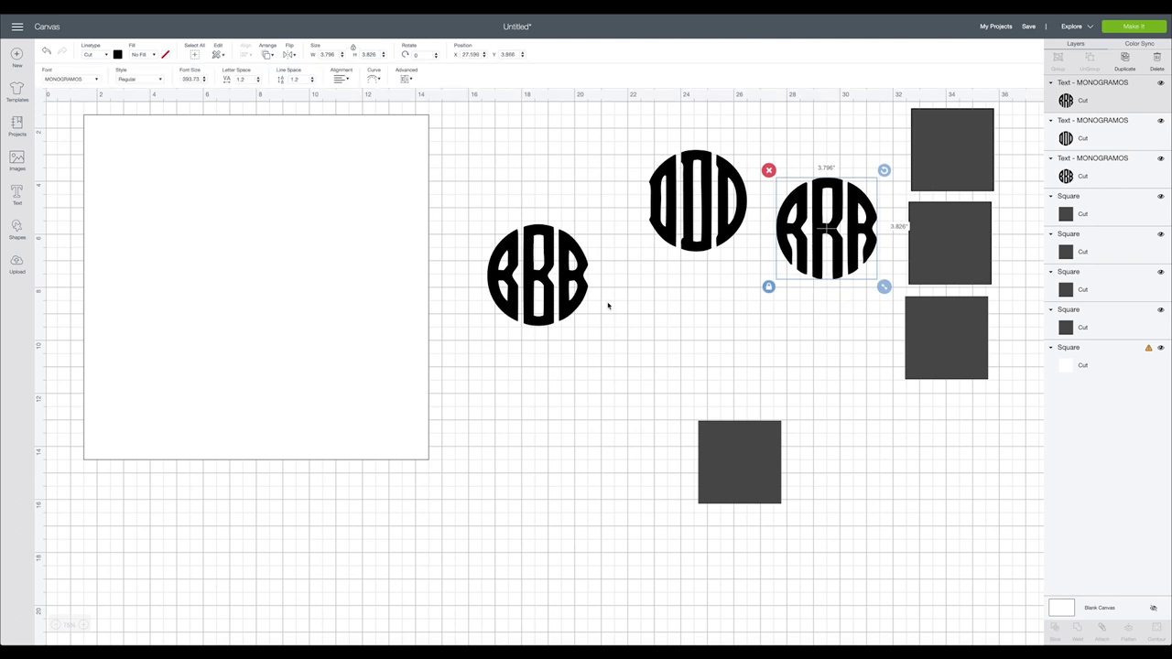
# Move the B circle to open canvas and cover its middle and right sections with a square enlarged to about 4.9 inches.
pyautogui.moveTo(522, 267); pyautogui.dragTo(570, 361)
pyautogui.click(756, 458)
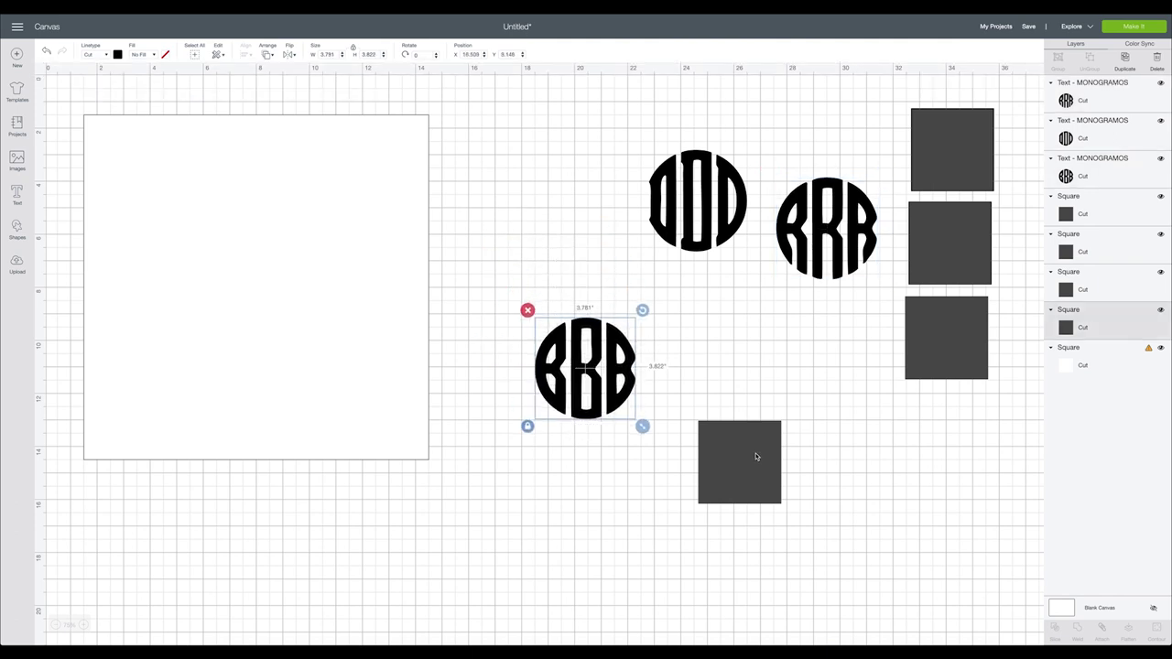
pyautogui.moveTo(751, 458); pyautogui.dragTo(620, 329)
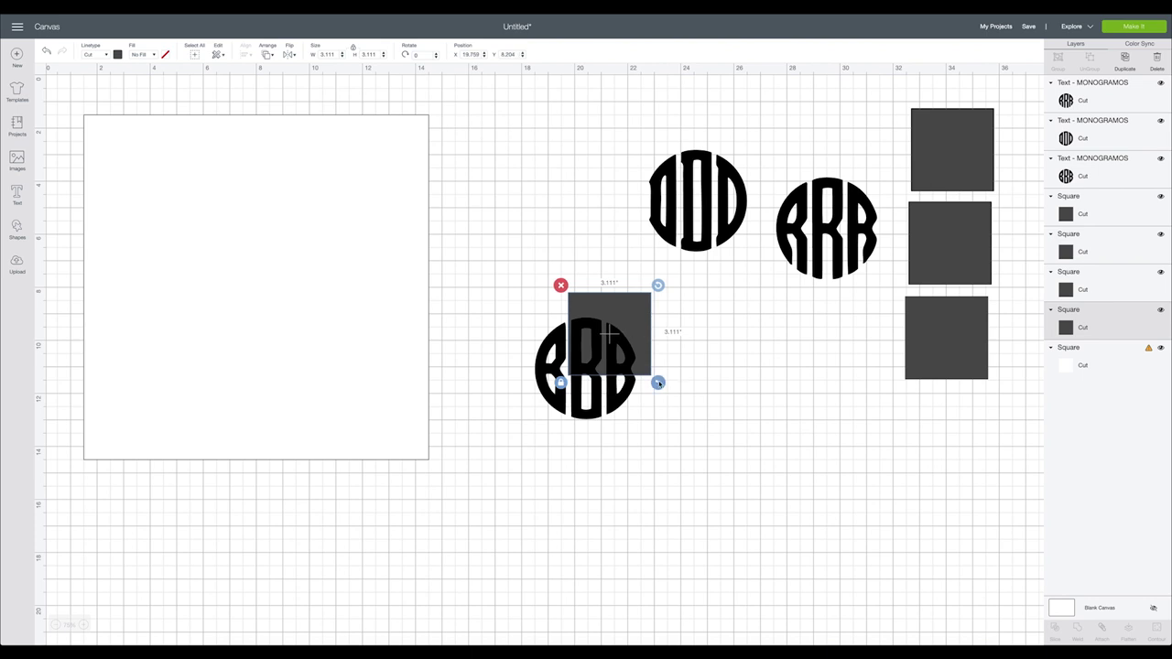
pyautogui.moveTo(658, 382); pyautogui.dragTo(707, 509)
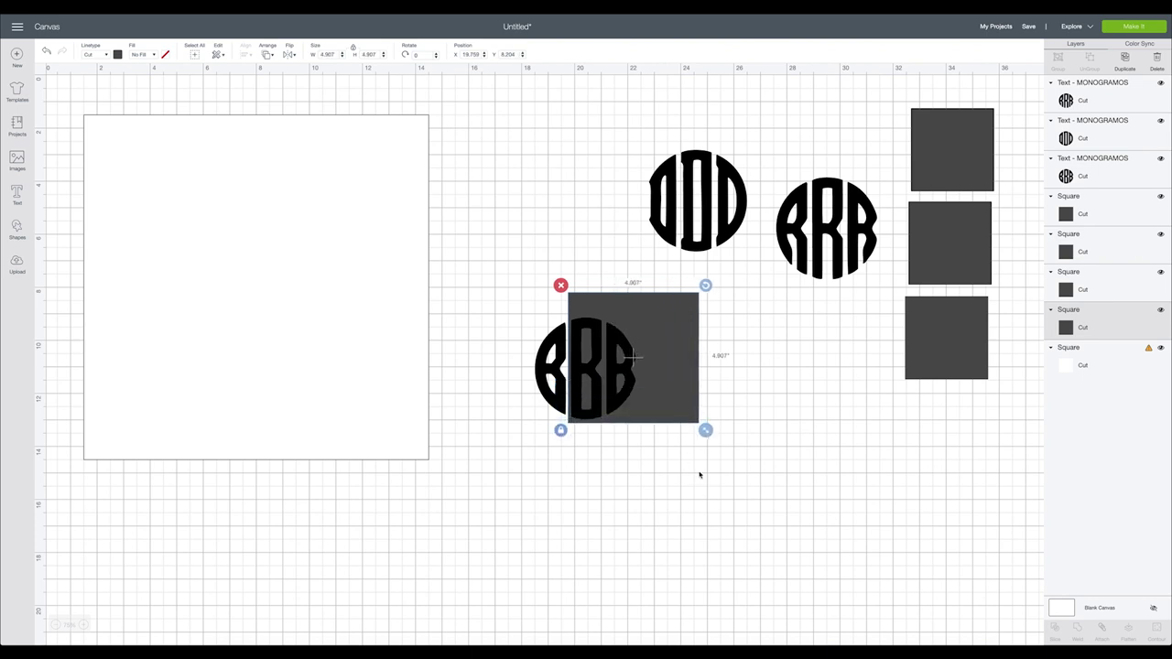
pyautogui.moveTo(625, 316); pyautogui.dragTo(626, 333)
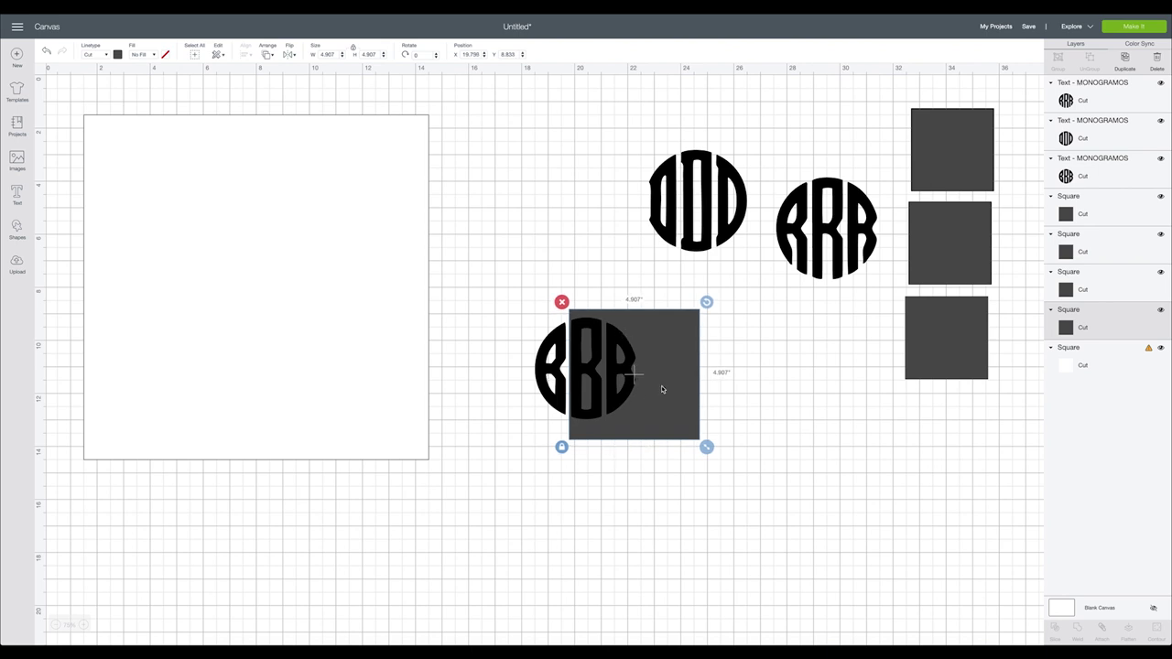
# Slice the B circle with the overlapping square and select the leftover square piece.
pyautogui.moveTo(498, 274); pyautogui.dragTo(728, 515)
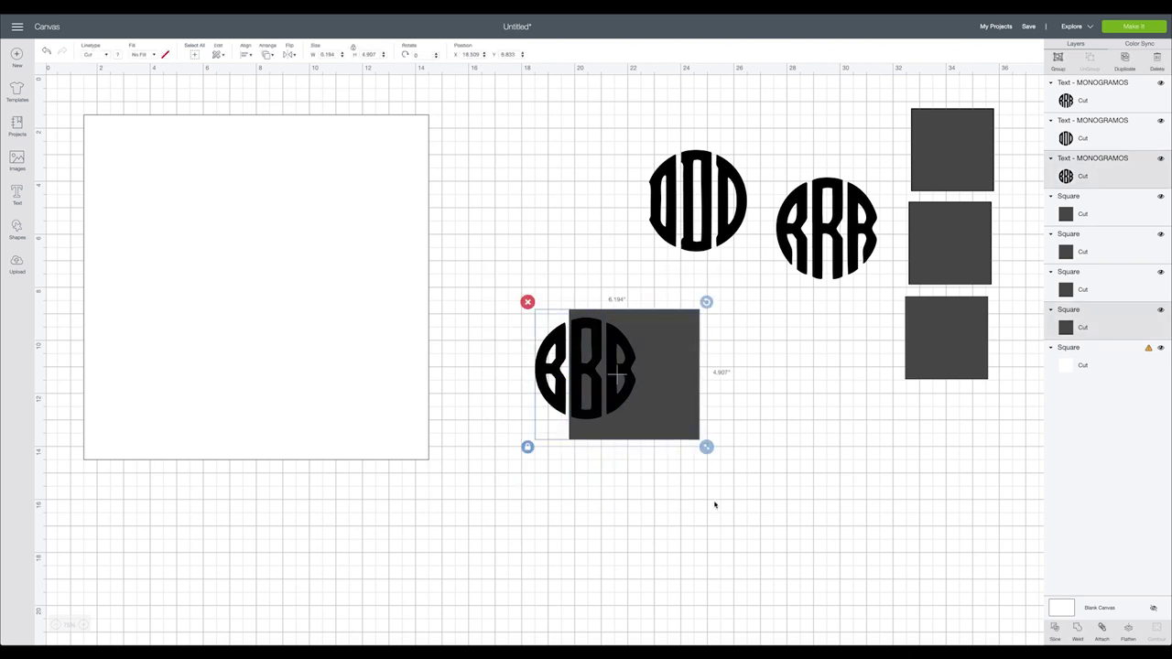
pyautogui.click(1057, 630)
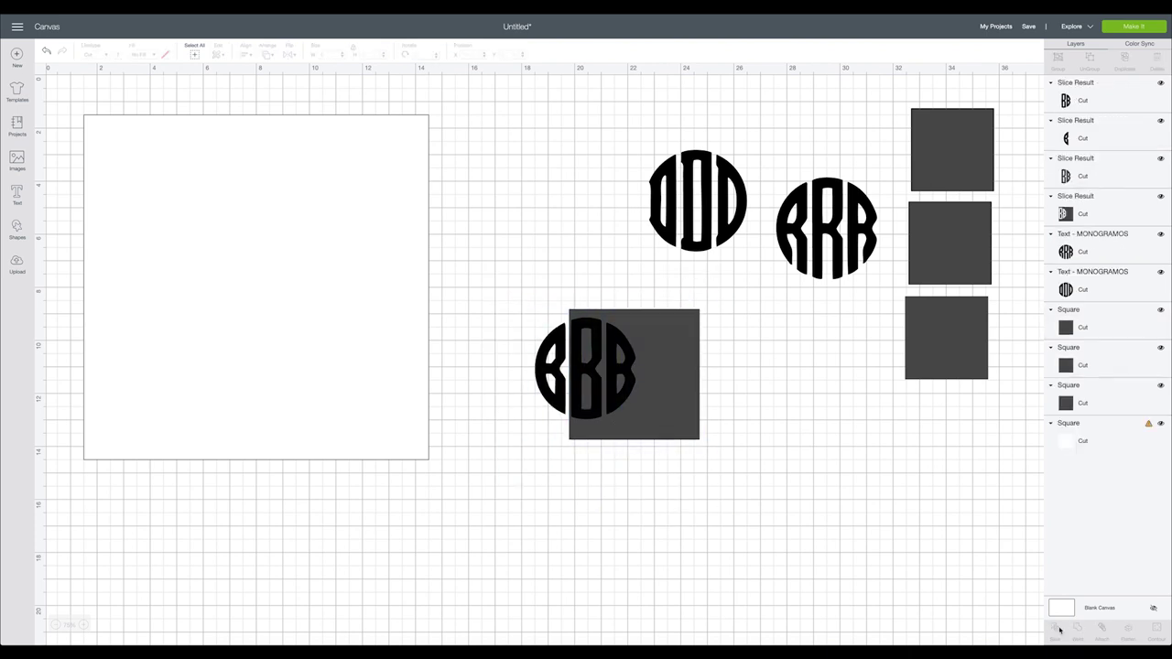
pyautogui.click(676, 369)
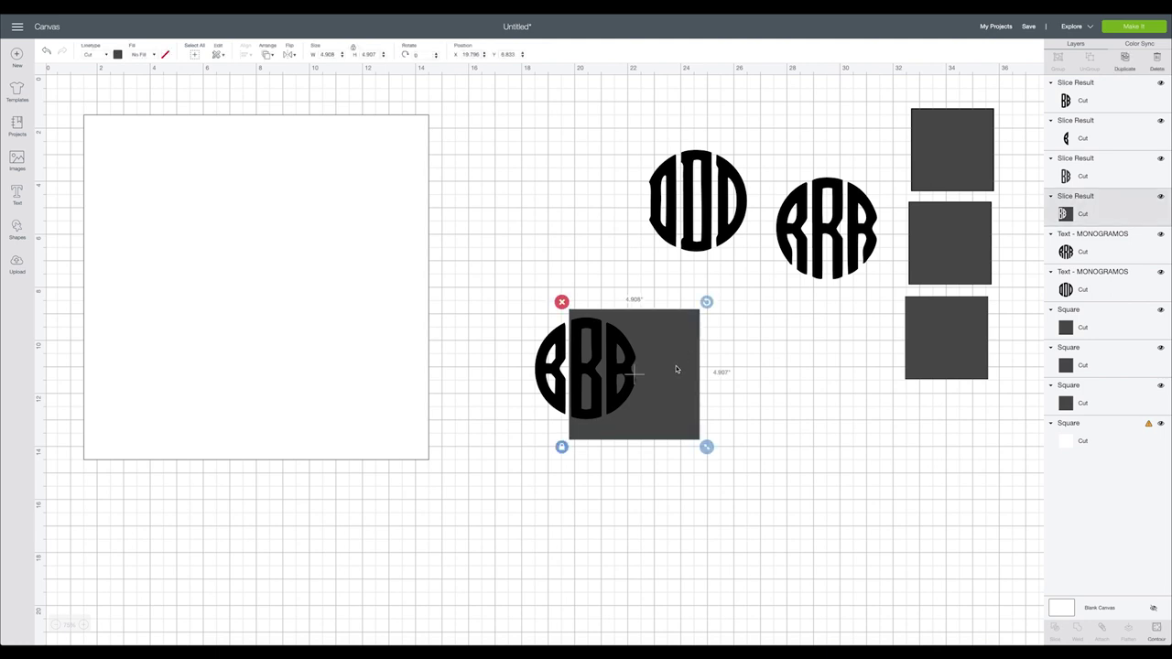
# Delete the leftover square and the sliced-off middle and right B pieces, then move the remaining left-hand B aside.
pyautogui.press('Delete')
pyautogui.click(626, 371)
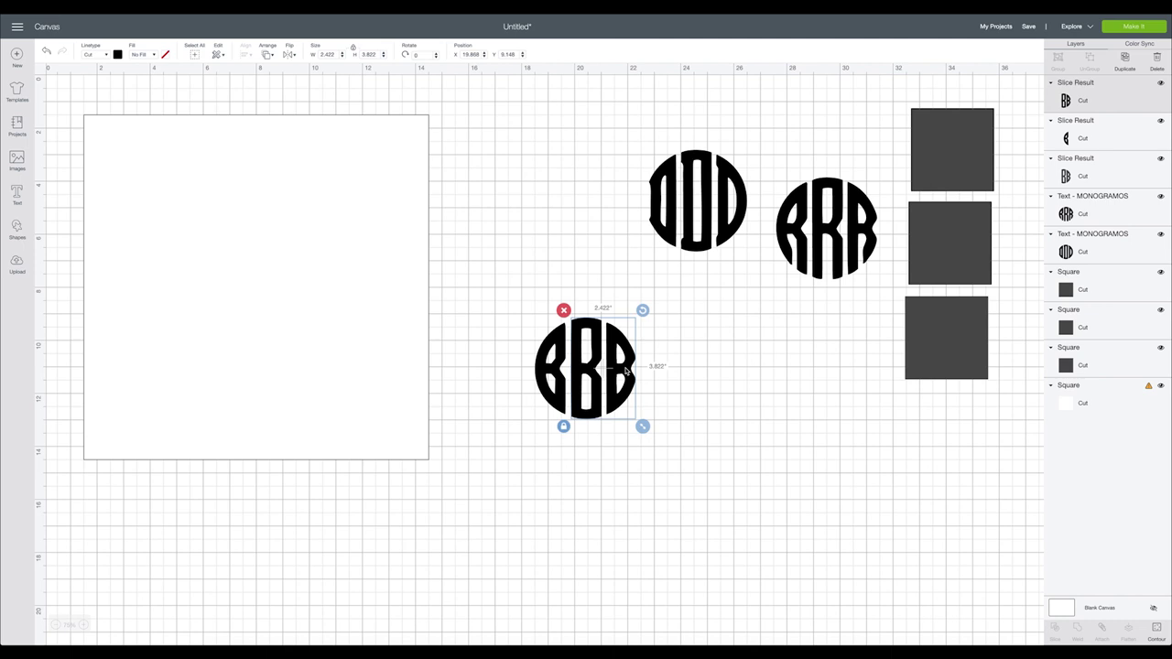
pyautogui.press('Delete')
pyautogui.click(626, 371)
pyautogui.press('Delete')
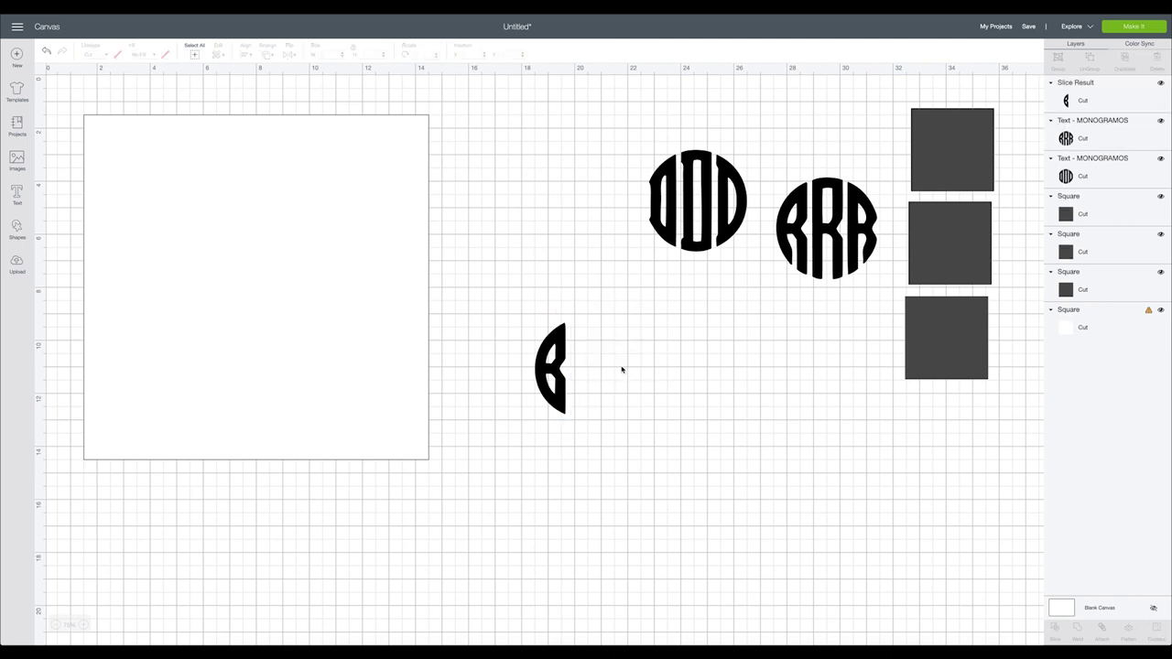
pyautogui.moveTo(559, 364); pyautogui.dragTo(515, 345)
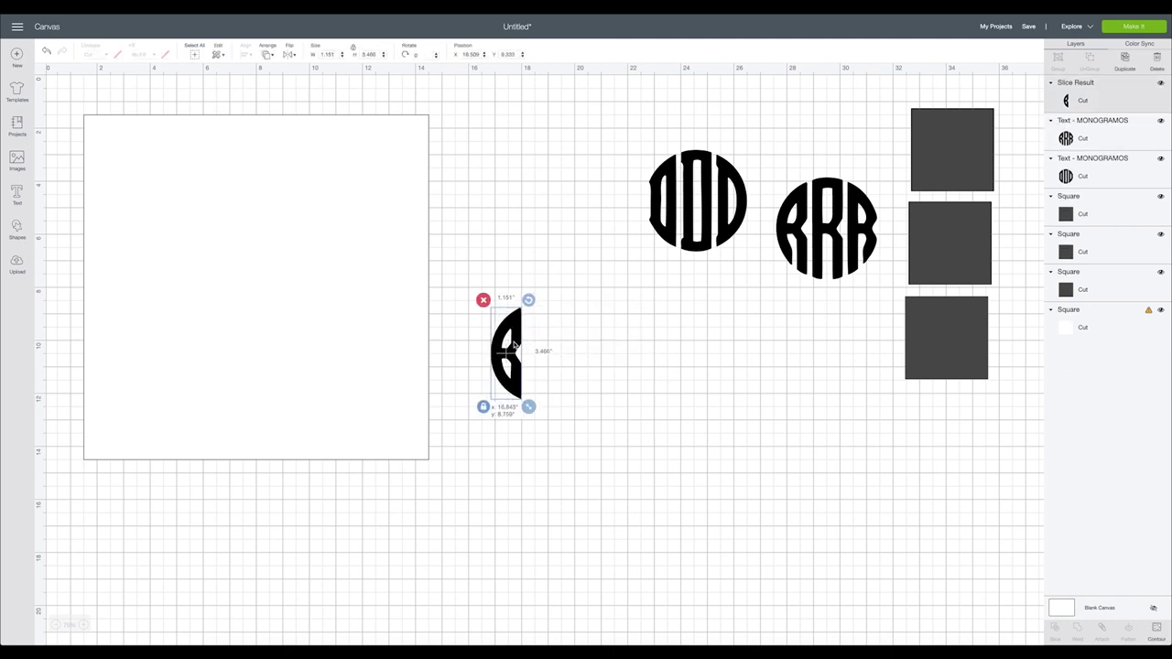
# Move the D circle to open canvas and cover its left section with a square reshaped to about 2.7 by 4.6 inches.
pyautogui.moveTo(715, 210); pyautogui.dragTo(708, 413)
pyautogui.click(926, 332)
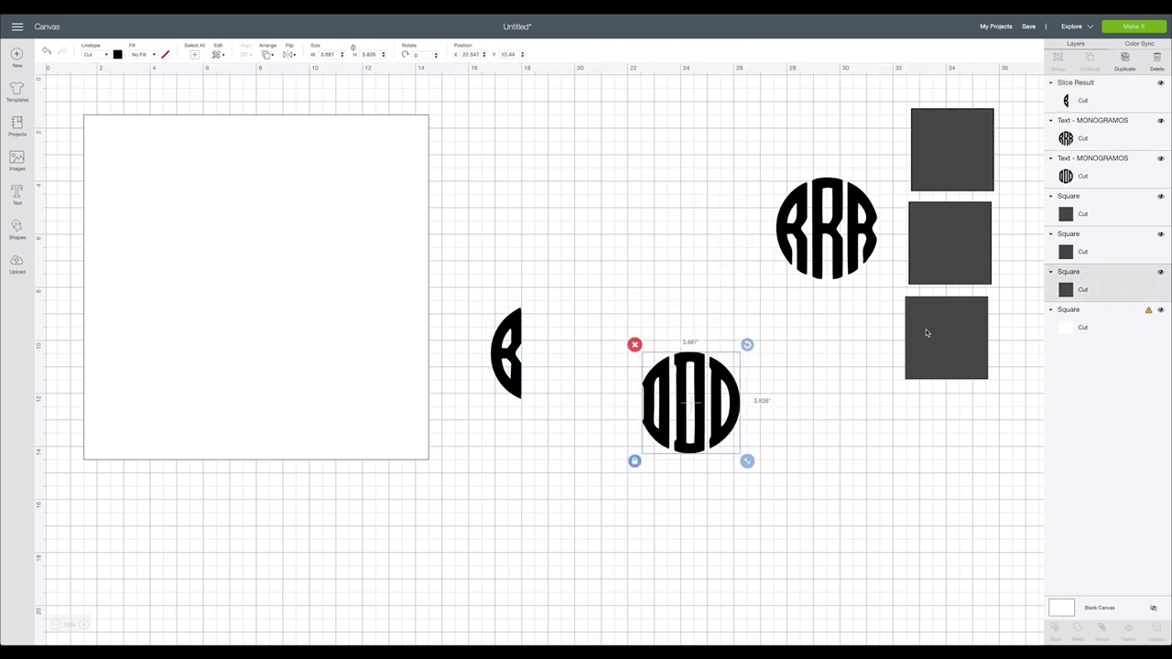
pyautogui.click(897, 388)
pyautogui.moveTo(995, 388); pyautogui.dragTo(985, 427)
pyautogui.moveTo(941, 358); pyautogui.dragTo(646, 415)
pyautogui.moveTo(941, 232); pyautogui.dragTo(742, 364)
pyautogui.hotkey('ctrl', 'z')
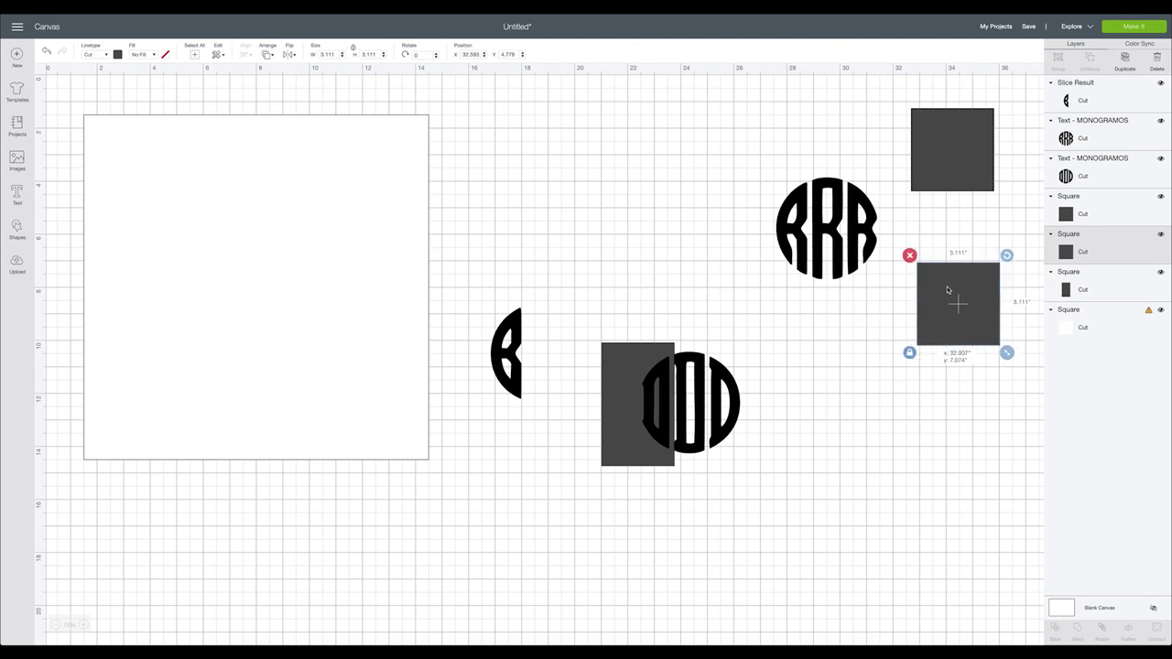
pyautogui.moveTo(633, 406); pyautogui.dragTo(631, 406)
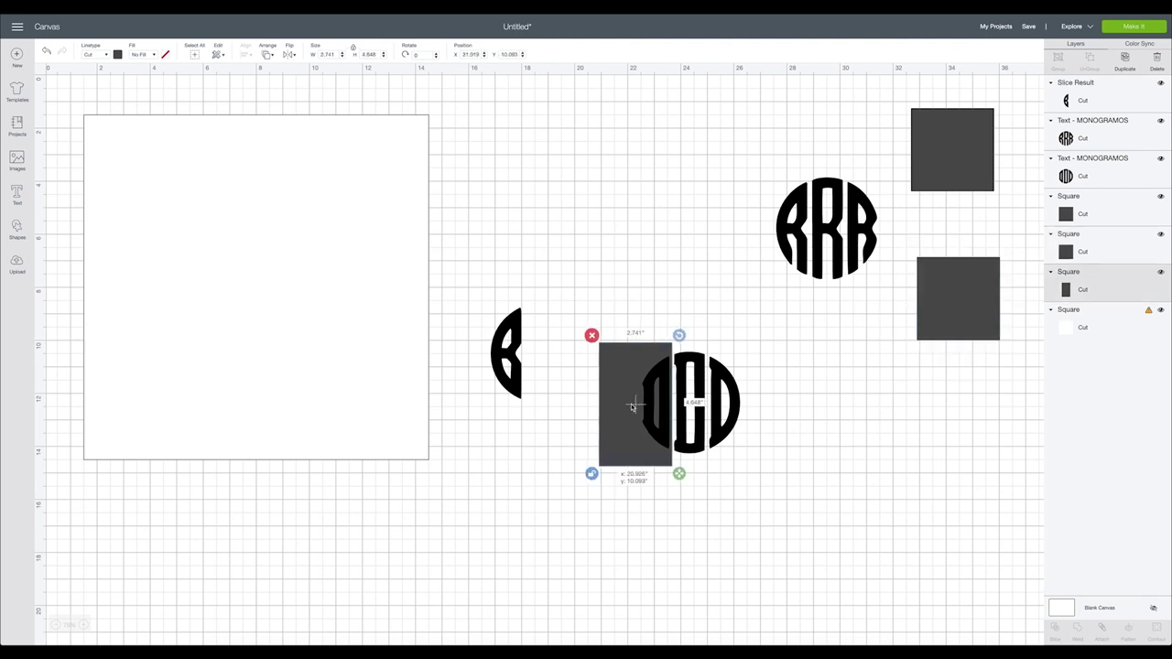
# Slice the D circle with the overlapping rectangle and delete the leftover rectangle and the left D pieces.
pyautogui.moveTo(583, 322); pyautogui.dragTo(764, 512)
pyautogui.click(1056, 630)
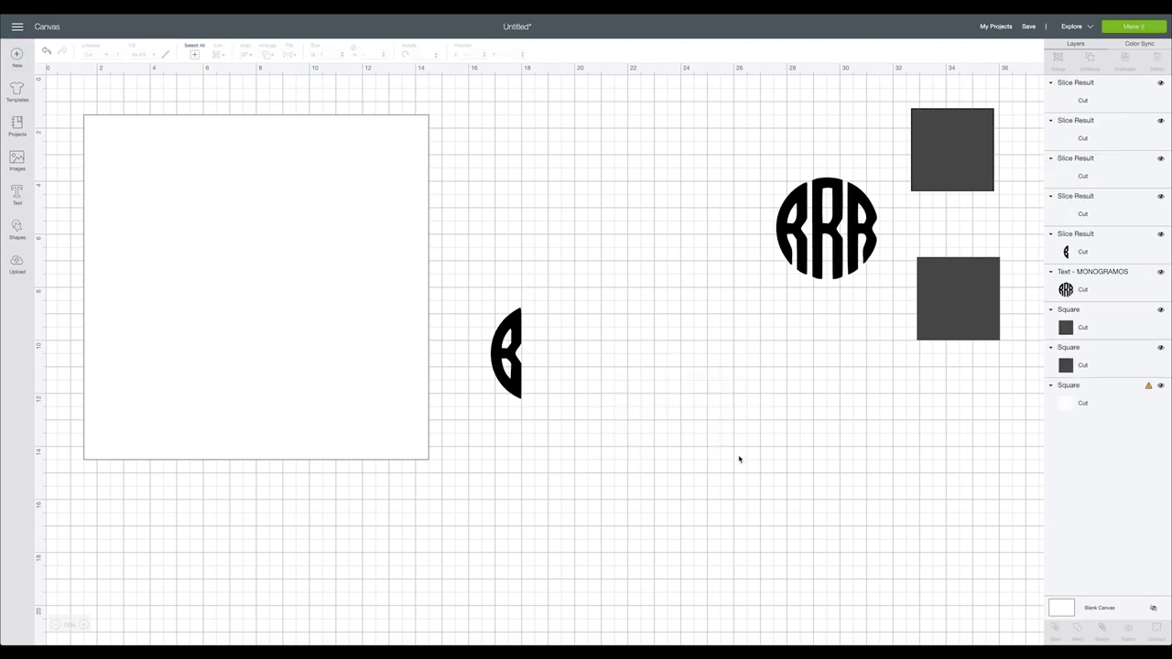
pyautogui.click(612, 401)
pyautogui.press('Delete')
pyautogui.click(647, 407)
pyautogui.press('Delete')
pyautogui.click(655, 407)
pyautogui.press('Delete')
# Stretch another square taller over the right section of the remaining D letters and slice them with it.
pyautogui.moveTo(958, 294); pyautogui.dragTo(792, 374)
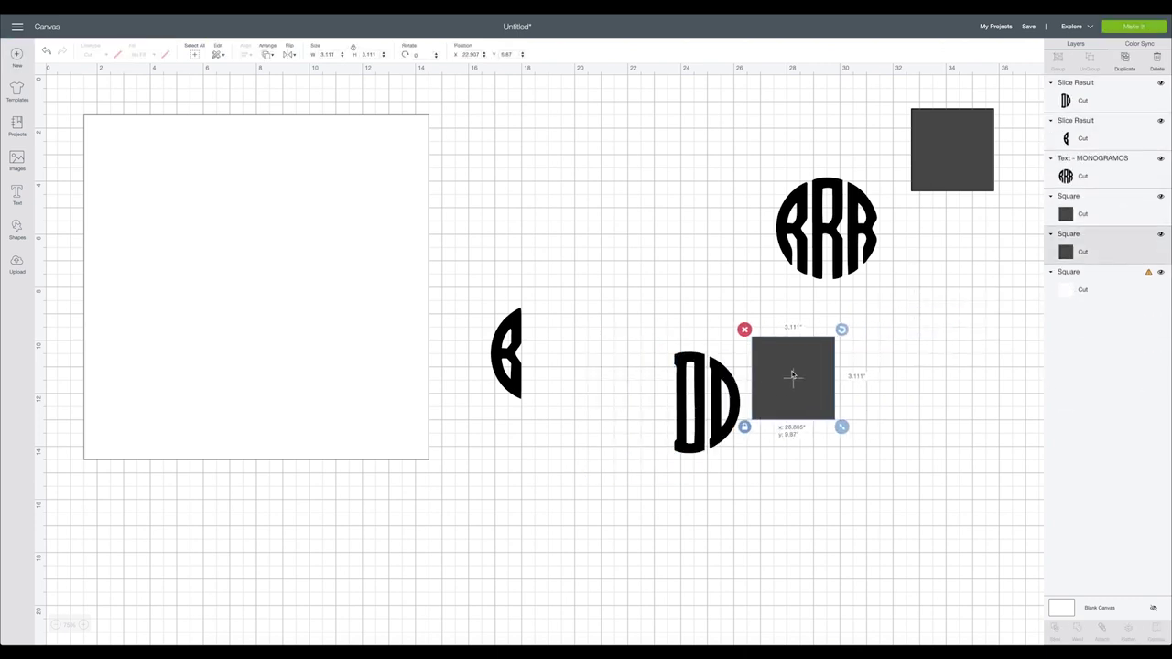
pyautogui.click(744, 427)
pyautogui.moveTo(842, 427); pyautogui.dragTo(848, 478)
pyautogui.moveTo(788, 407); pyautogui.dragTo(744, 408)
pyautogui.moveTo(634, 323); pyautogui.dragTo(848, 534)
pyautogui.click(1055, 628)
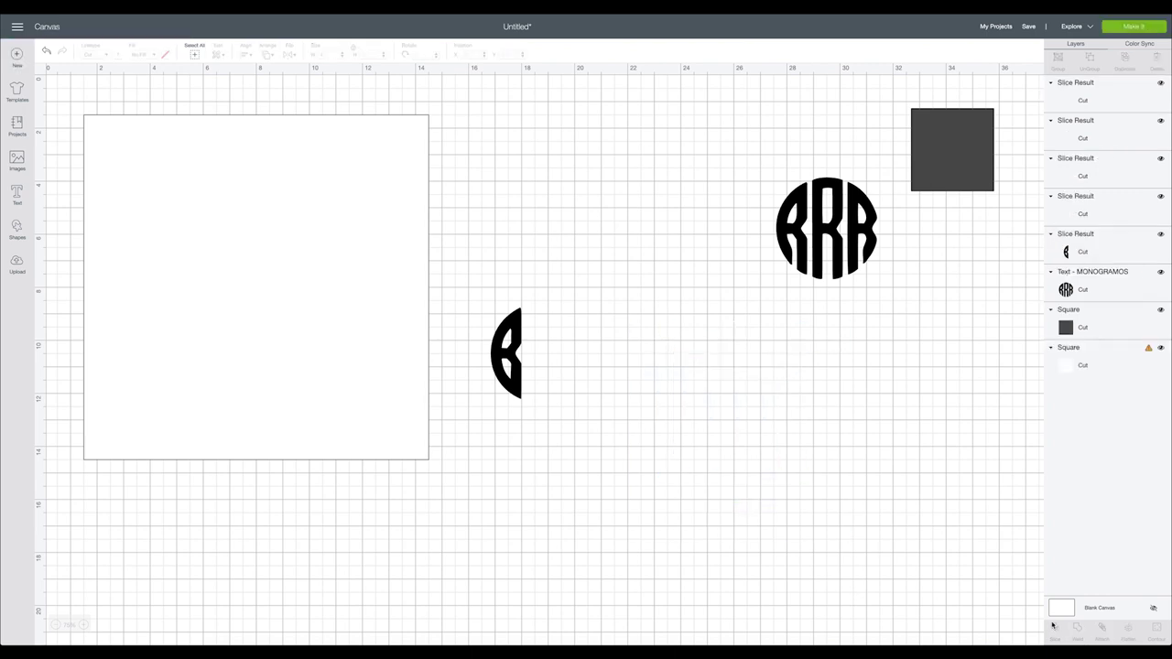
# Delete the leftover rectangle and right D pieces, then place the remaining middle D beside the left-hand B.
pyautogui.click(777, 424)
pyautogui.press('Delete')
pyautogui.click(741, 414)
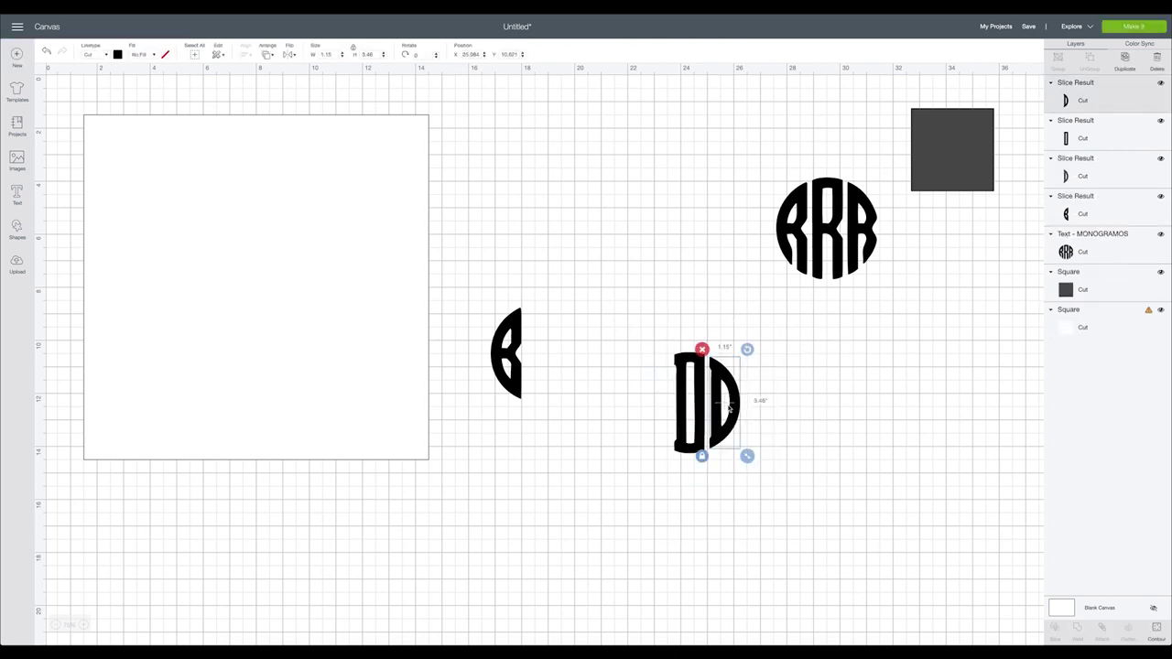
pyautogui.press('Delete')
pyautogui.click(735, 414)
pyautogui.press('Delete')
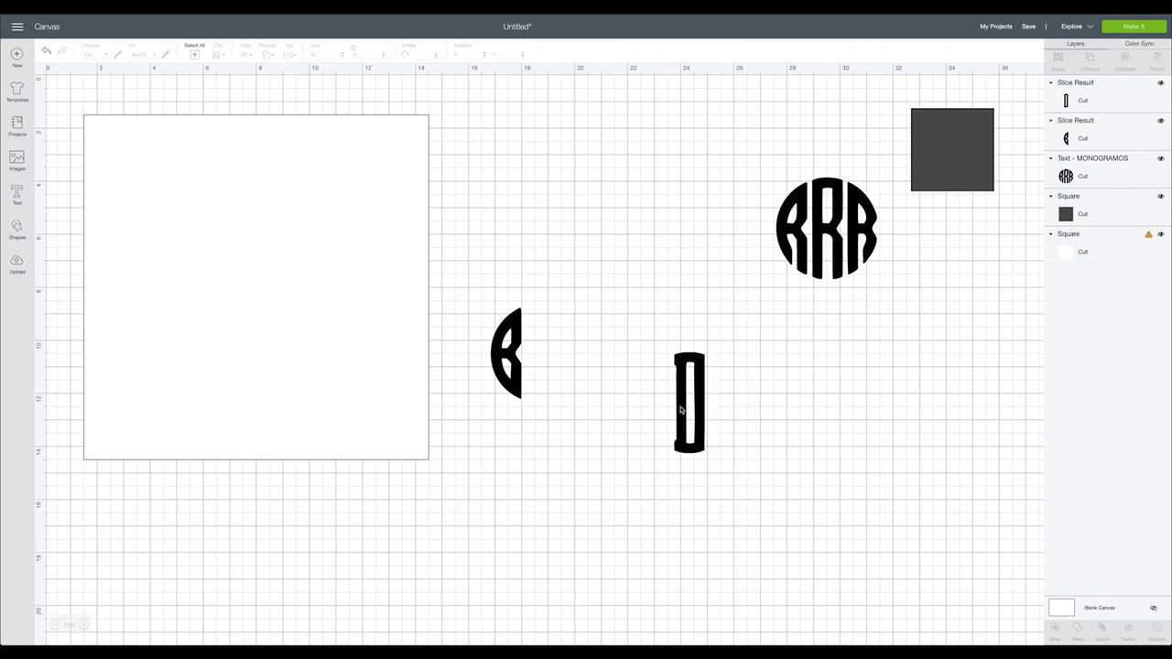
pyautogui.moveTo(685, 410); pyautogui.dragTo(541, 360)
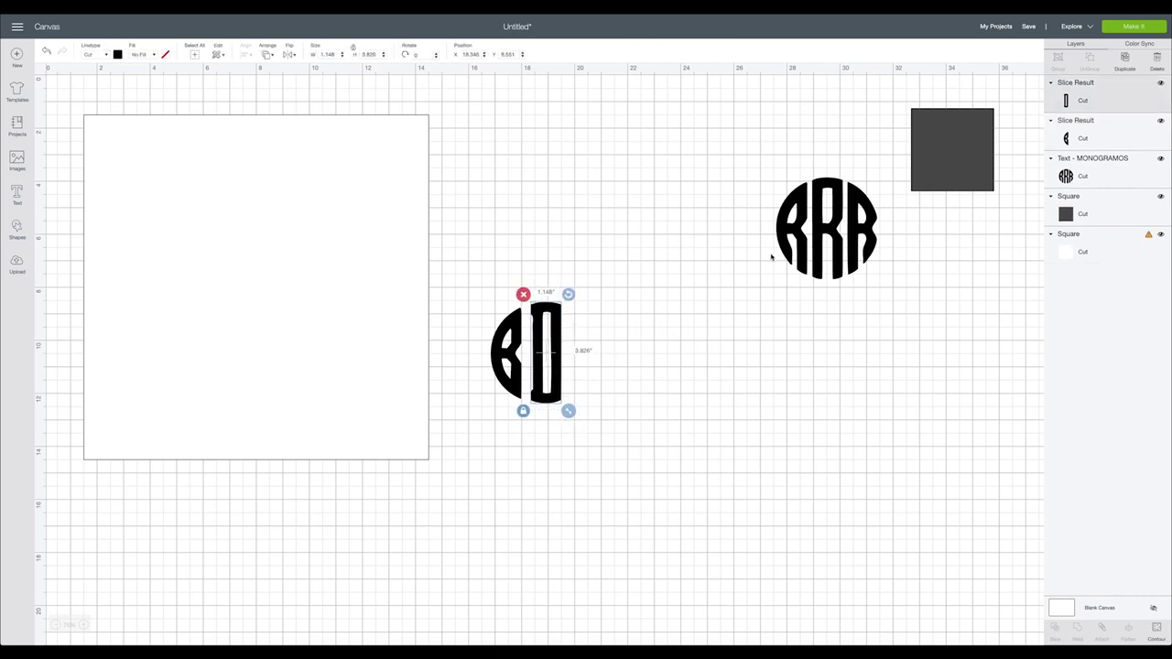
# Move the R circle to open canvas and cover its left and middle sections with the last dark square, stretched to about 3.6 by 4.7 inches.
pyautogui.moveTo(859, 209); pyautogui.dragTo(768, 306)
pyautogui.click(955, 156)
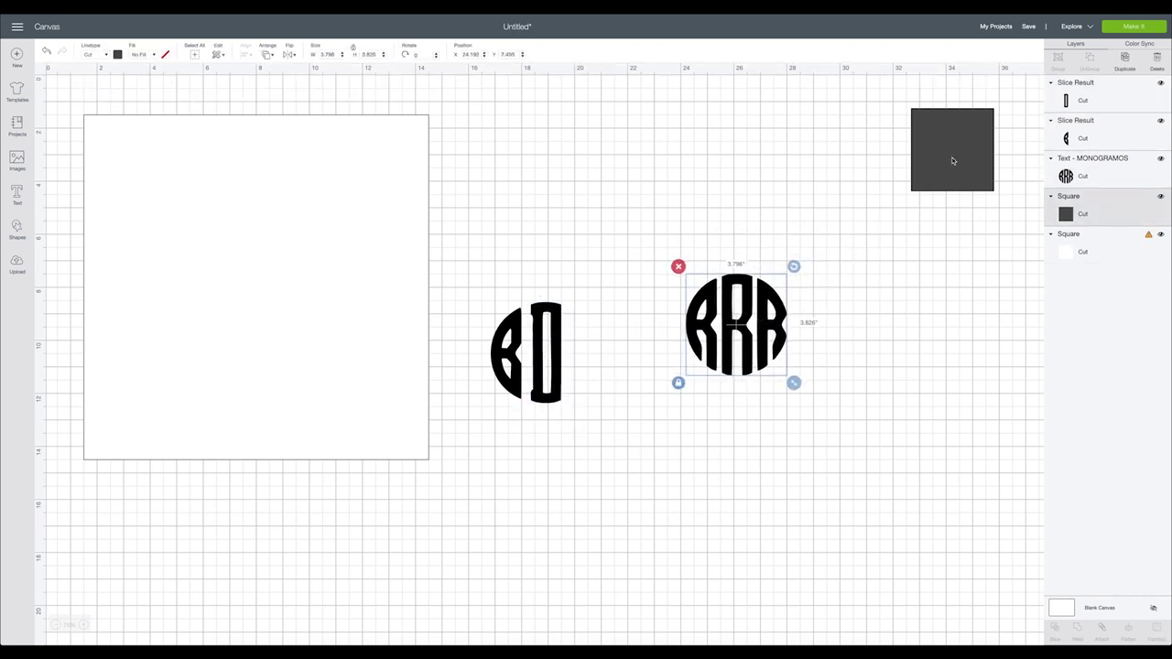
pyautogui.moveTo(1001, 198); pyautogui.dragTo(1015, 261)
pyautogui.moveTo(971, 184); pyautogui.dragTo(720, 342)
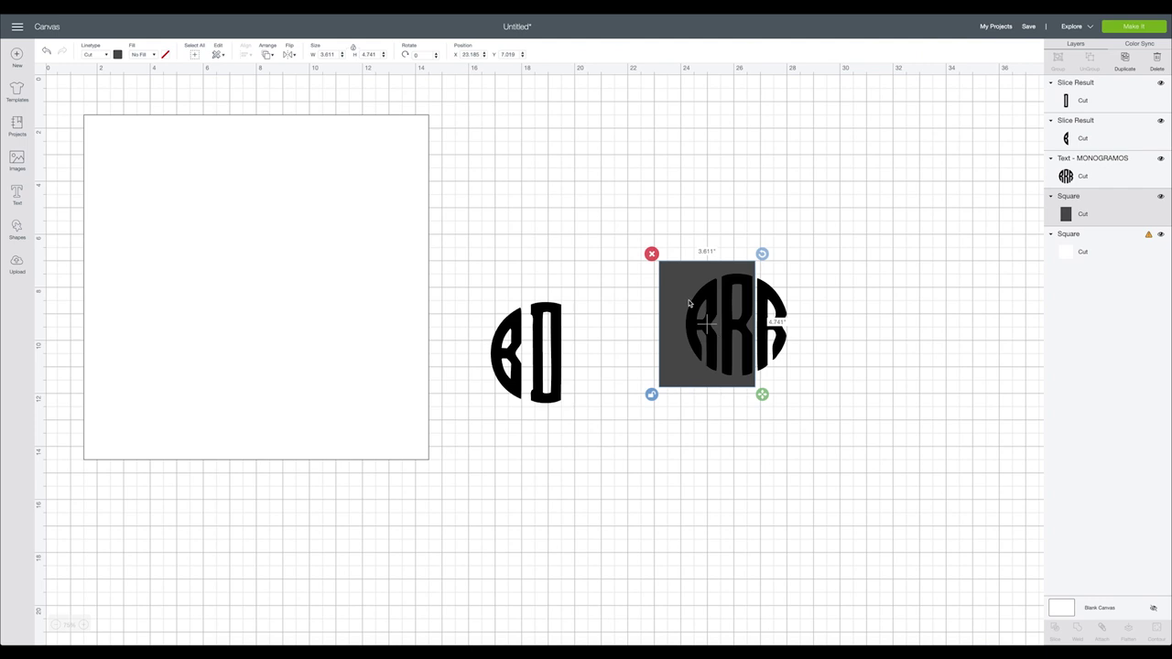
# Slice the R circle with the overlapping rectangle and delete the leftover rectangle and the left and middle R pieces.
pyautogui.moveTo(611, 218); pyautogui.dragTo(804, 445)
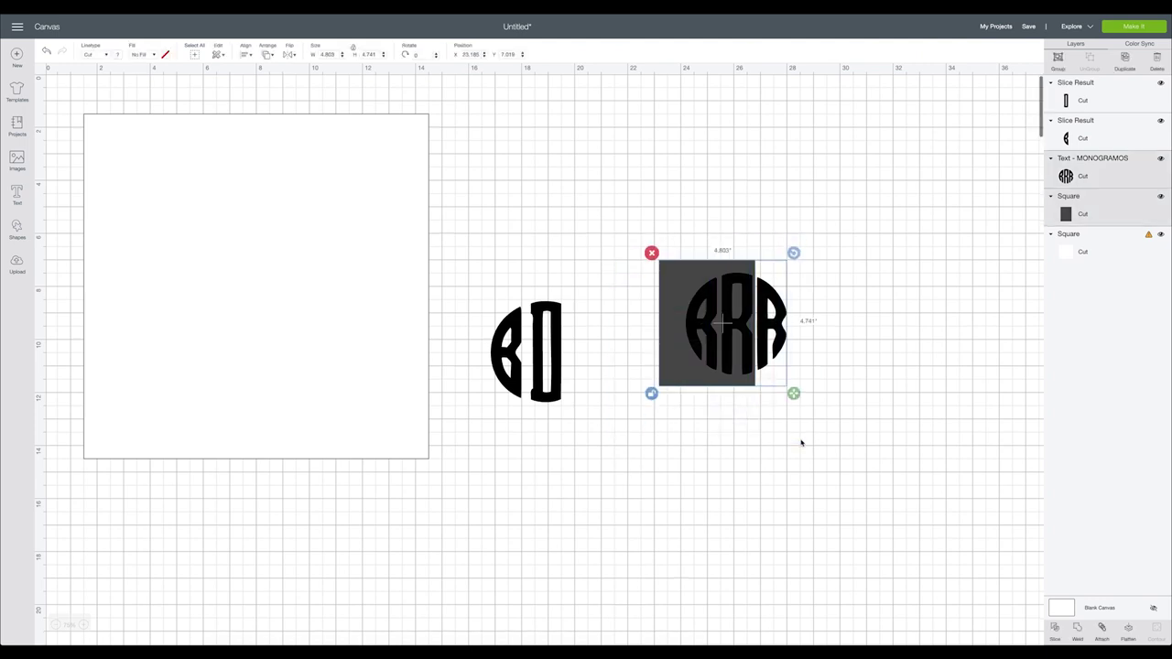
pyautogui.click(1058, 635)
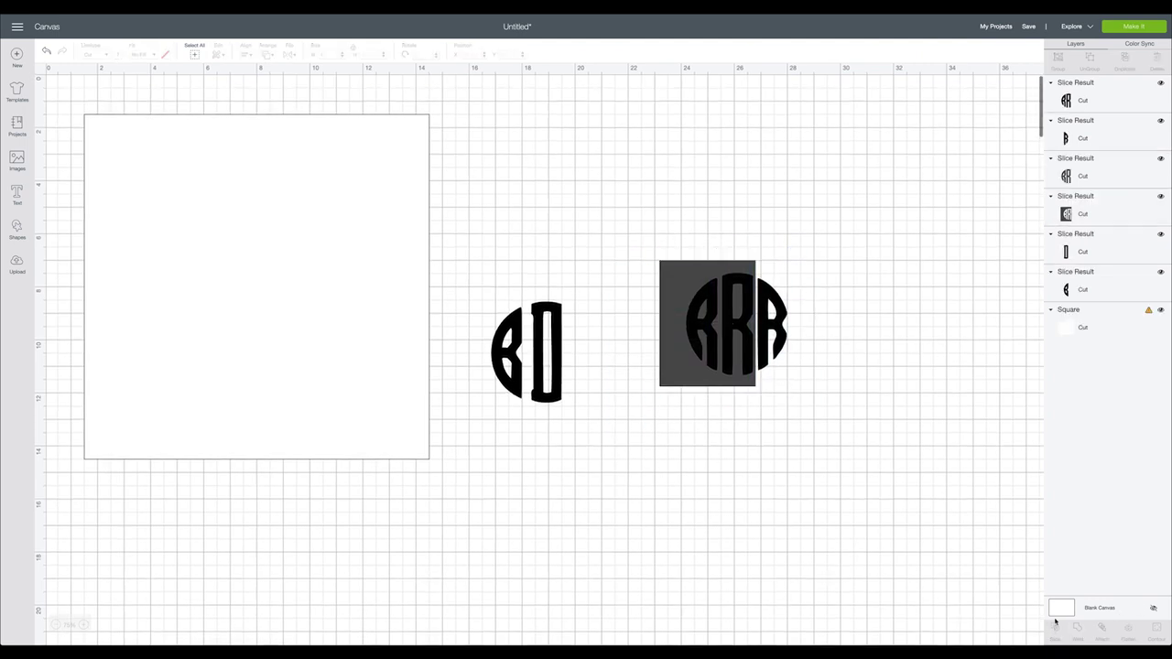
pyautogui.click(669, 354)
pyautogui.press('Delete')
pyautogui.click(705, 334)
pyautogui.press('Delete')
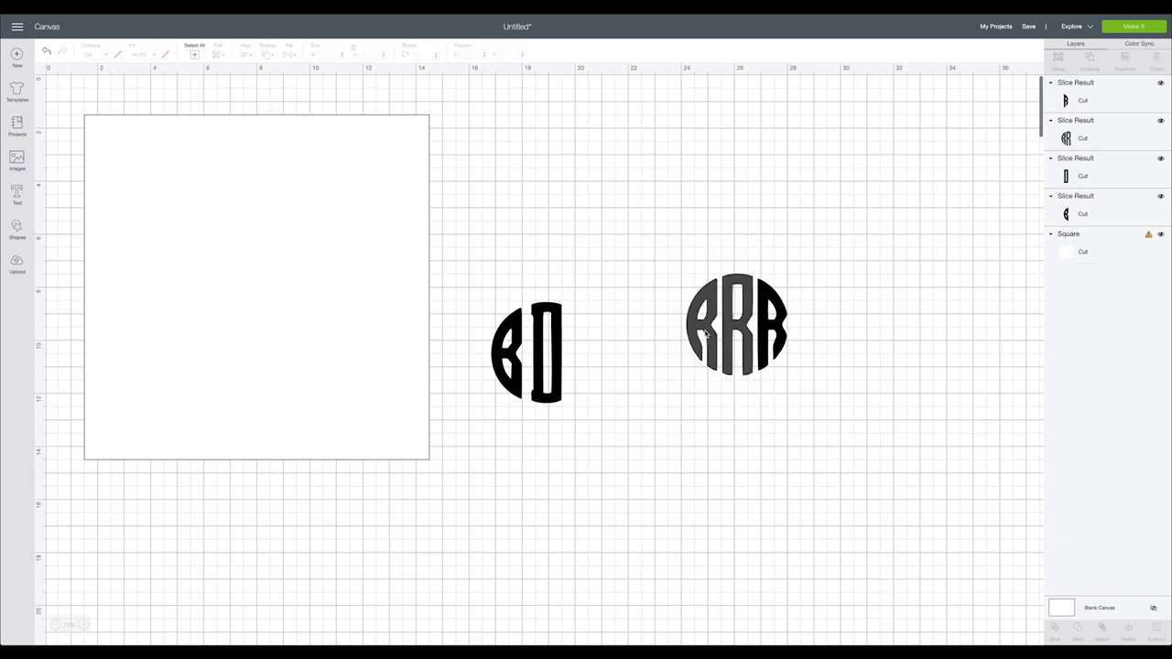
pyautogui.click(705, 334)
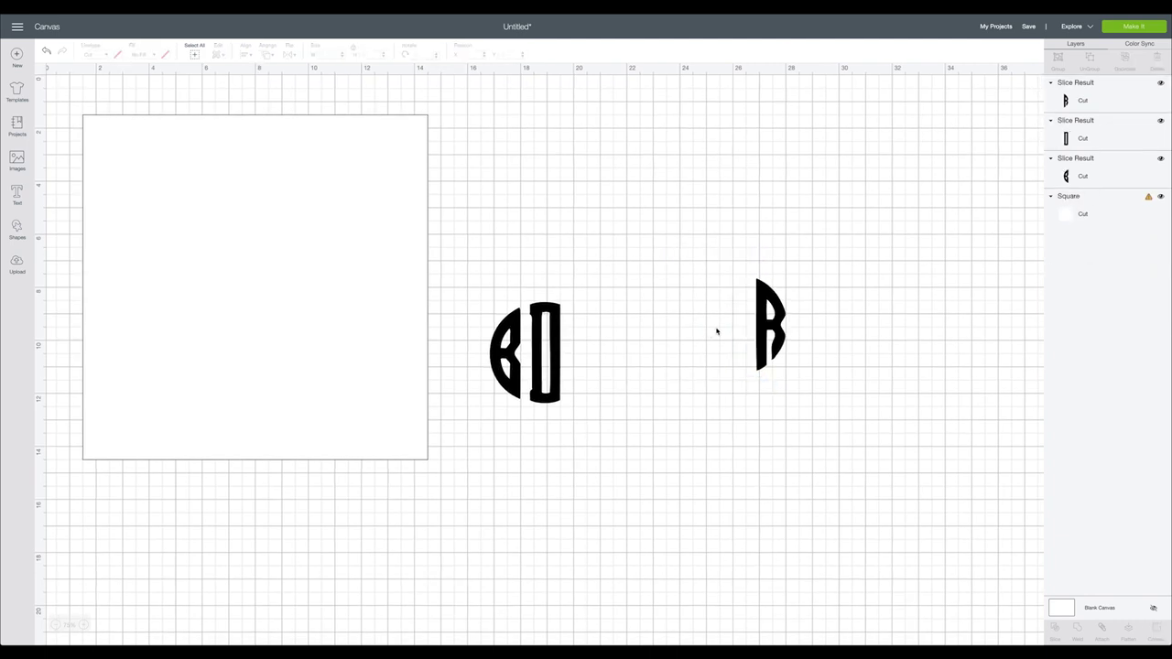
# Place the right-hand R beside the D and distribute the three letters horizontally.
pyautogui.moveTo(785, 322); pyautogui.dragTo(585, 355)
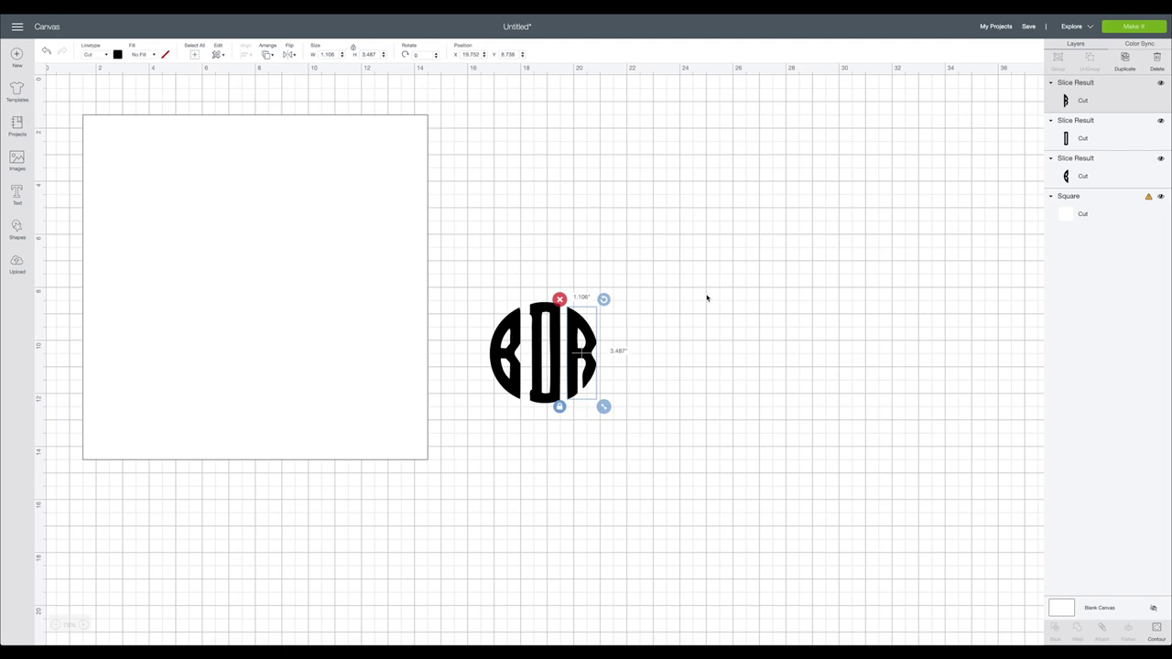
pyautogui.moveTo(476, 262); pyautogui.dragTo(632, 429)
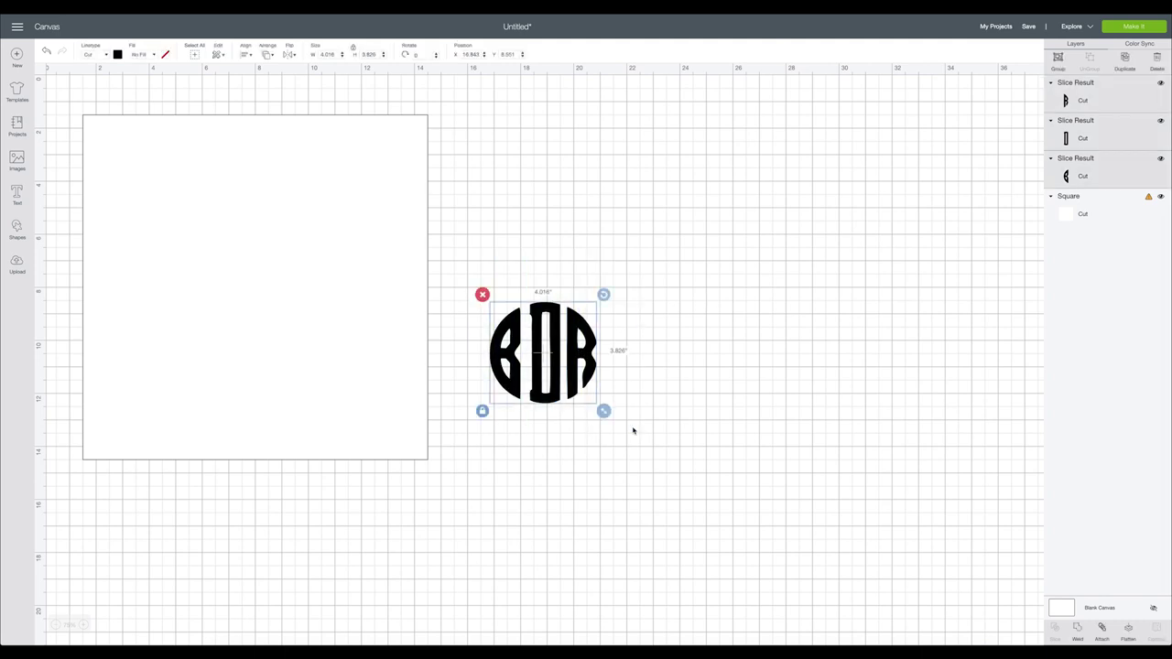
pyautogui.click(247, 56)
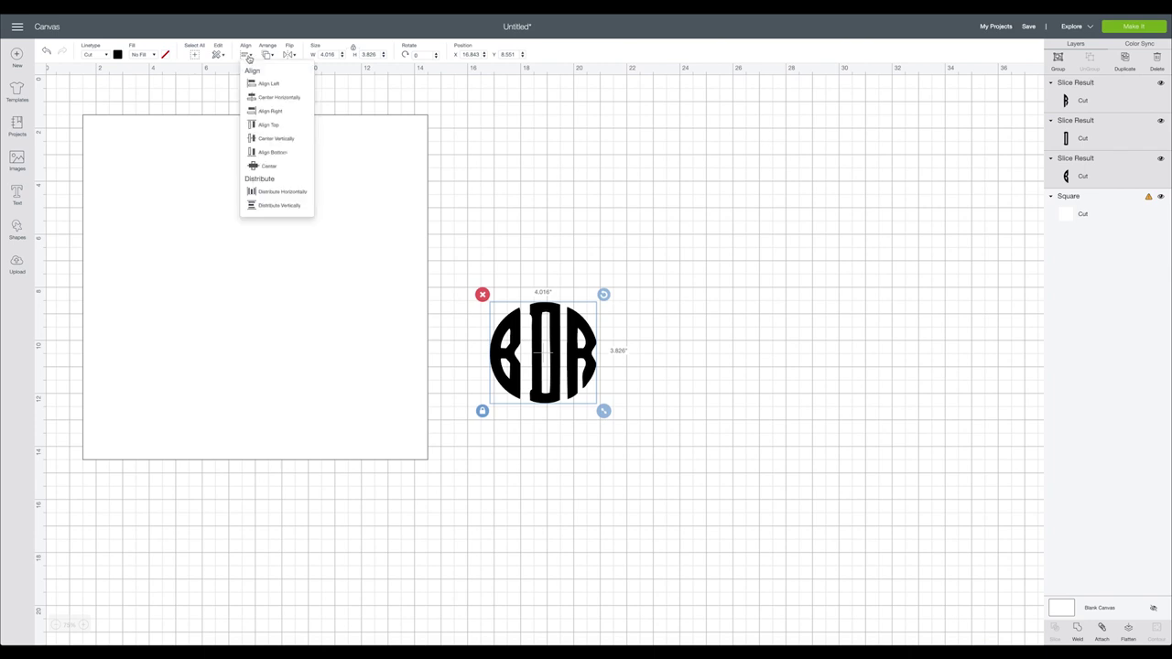
pyautogui.click(274, 195)
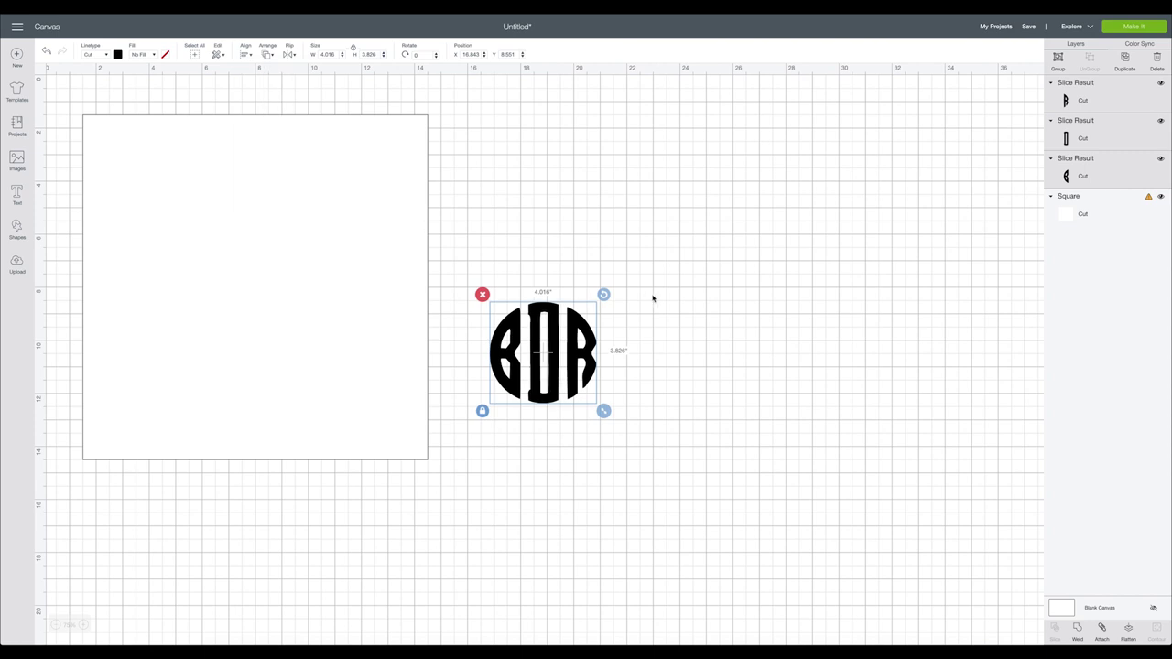
# Move the R and the B closer to the middle D to tighten the circle.
pyautogui.click(648, 296)
pyautogui.click(579, 367)
pyautogui.moveTo(579, 366); pyautogui.dragTo(517, 373)
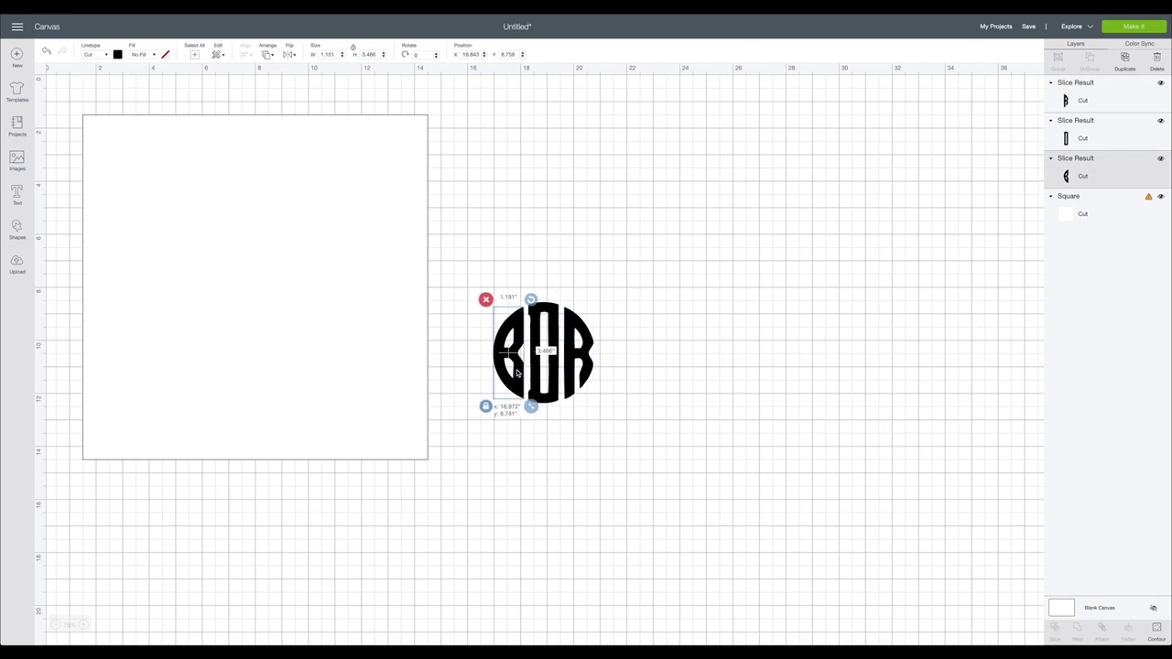
pyautogui.moveTo(518, 373); pyautogui.dragTo(518, 374)
# Distribute the B, D and R horizontally and center them vertically.
pyautogui.moveTo(461, 250); pyautogui.dragTo(614, 452)
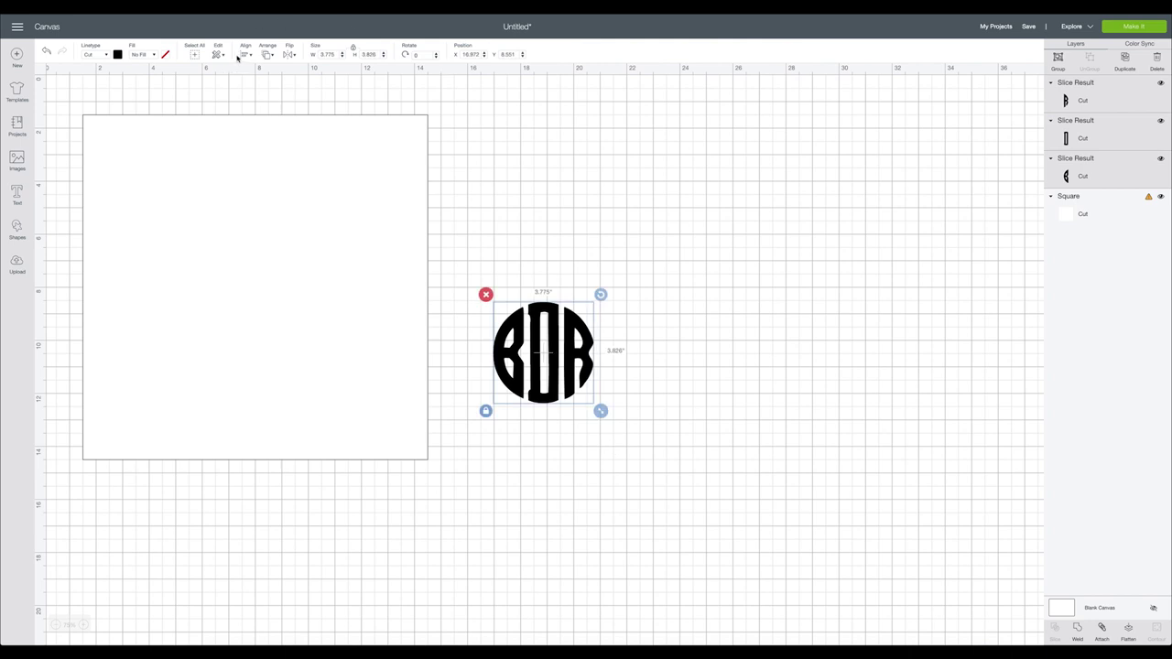
pyautogui.click(245, 55)
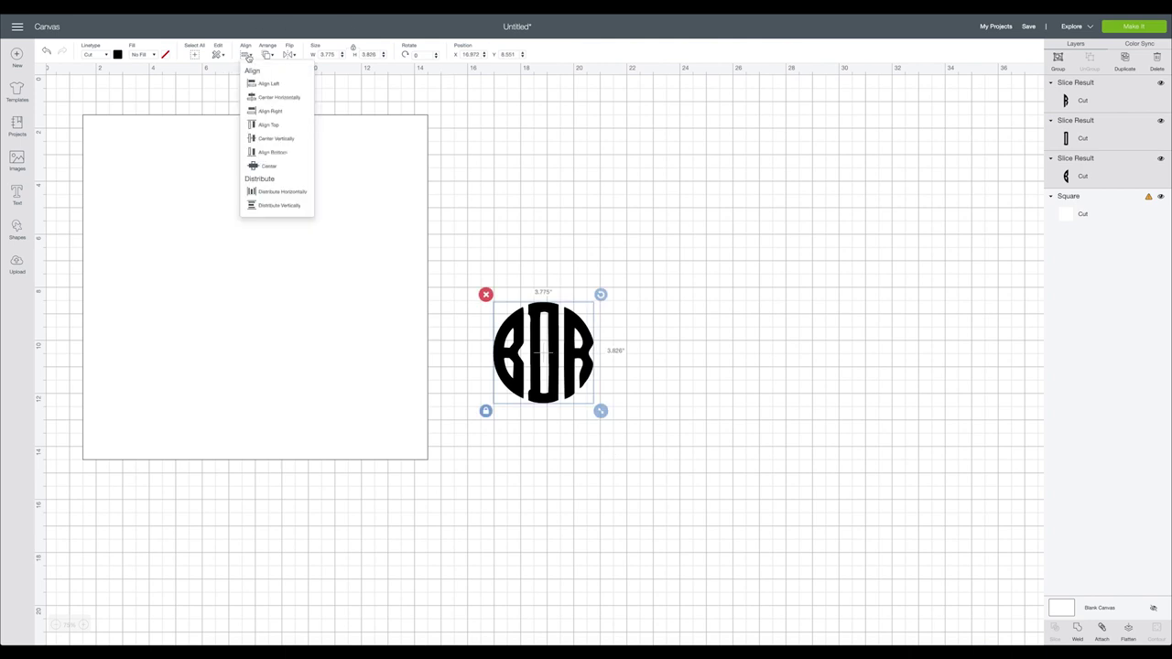
pyautogui.click(281, 197)
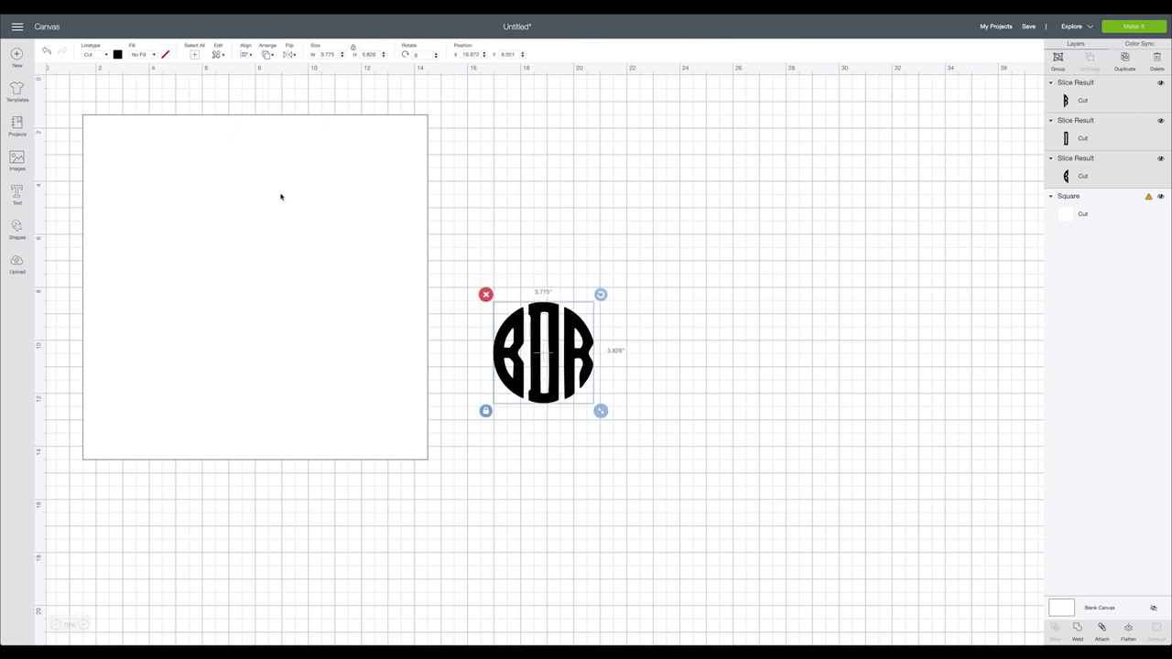
pyautogui.click(245, 57)
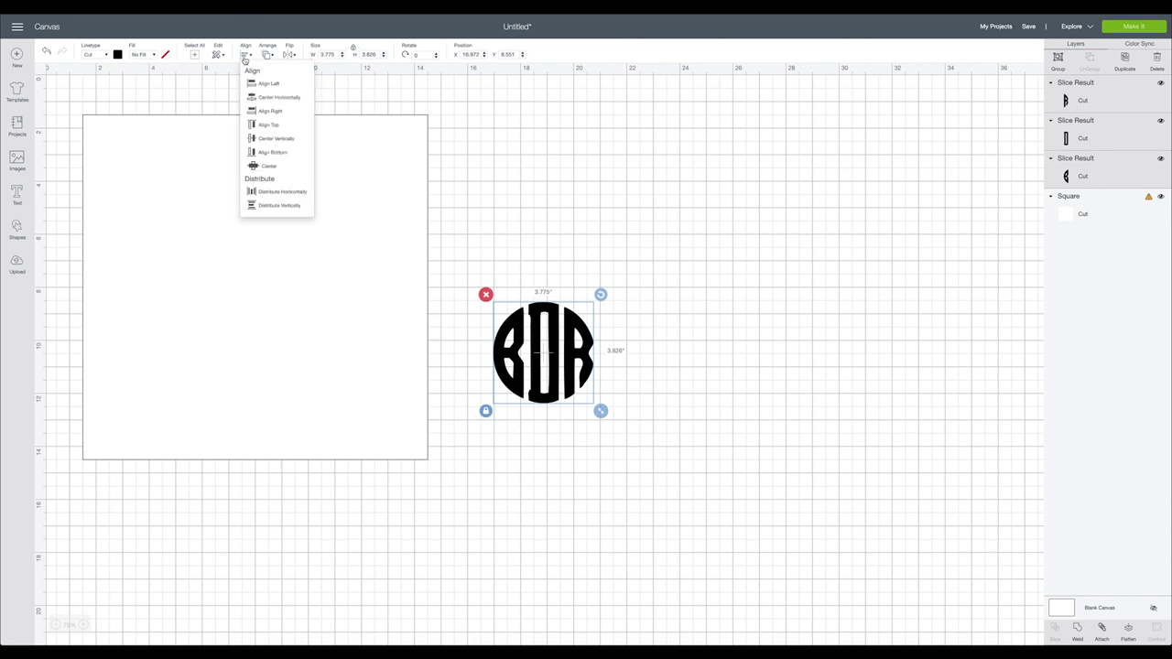
pyautogui.click(268, 142)
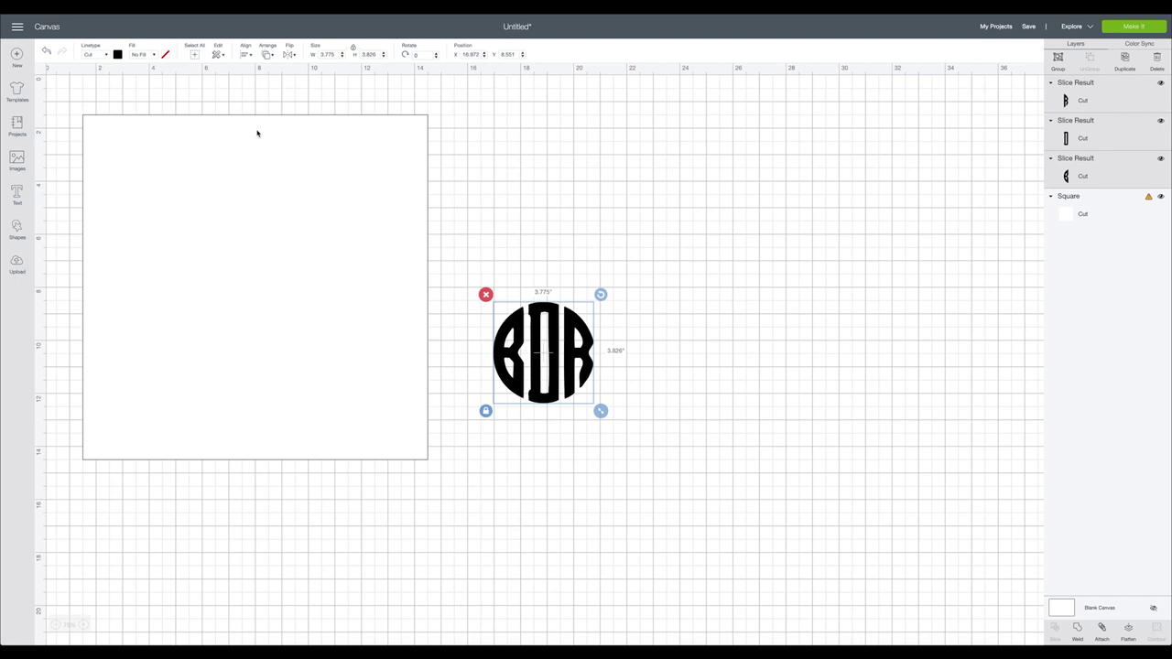
# Weld the three letters into one monogram and move it slightly up on the open canvas.
pyautogui.click(682, 371)
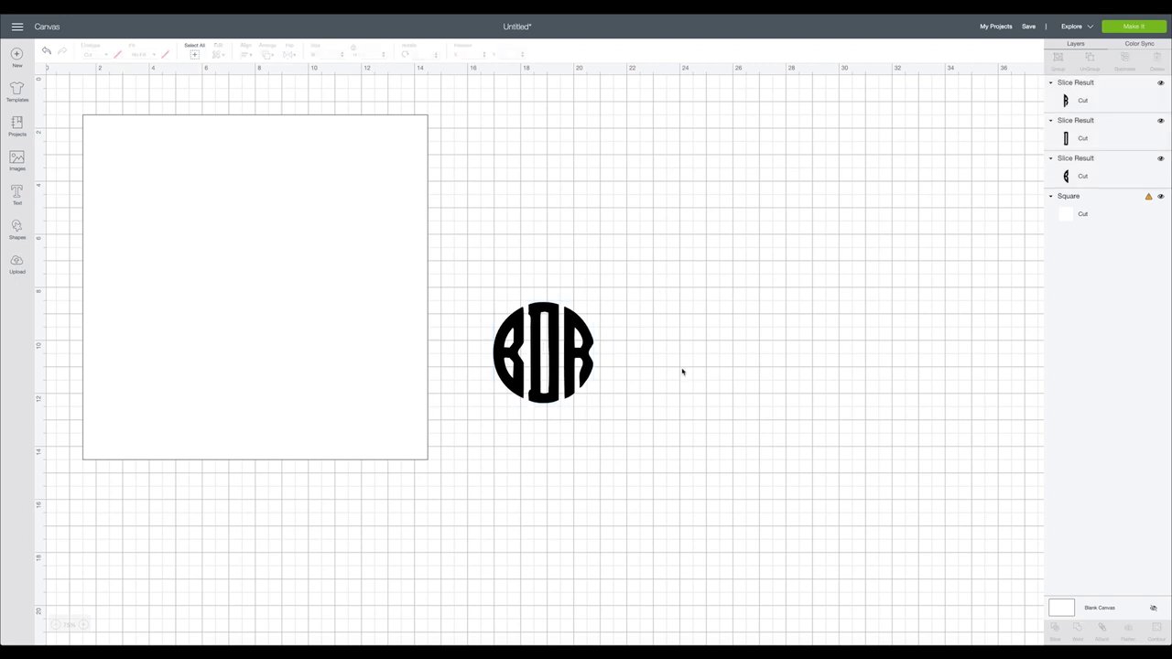
pyautogui.moveTo(482, 277); pyautogui.dragTo(640, 464)
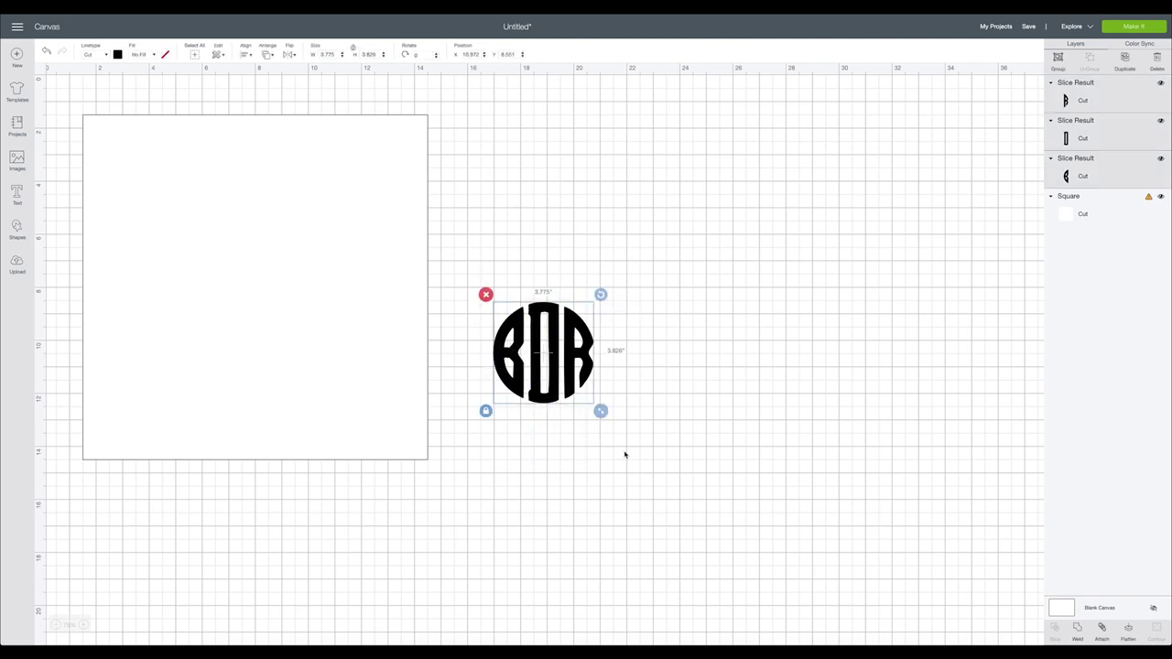
pyautogui.click(1079, 630)
pyautogui.moveTo(561, 366); pyautogui.dragTo(610, 310)
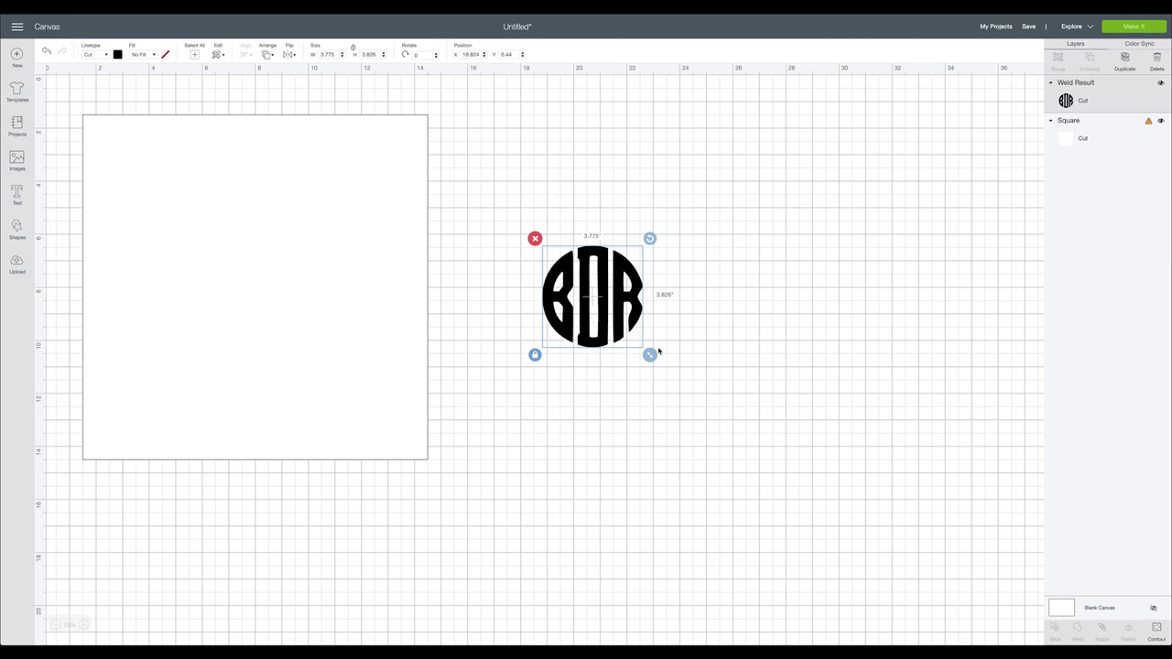
# Resize the welded monogram proportionally to about 4.4 inches wide.
pyautogui.moveTo(650, 355)
pyautogui.mouseDown()
pyautogui.moveTo(949, 559)
pyautogui.moveTo(656, 361)
pyautogui.mouseUp()
pyautogui.moveTo(797, 403)
pyautogui.mouseDown()
pyautogui.moveTo(858, 437)
pyautogui.moveTo(809, 388)
pyautogui.mouseUp()
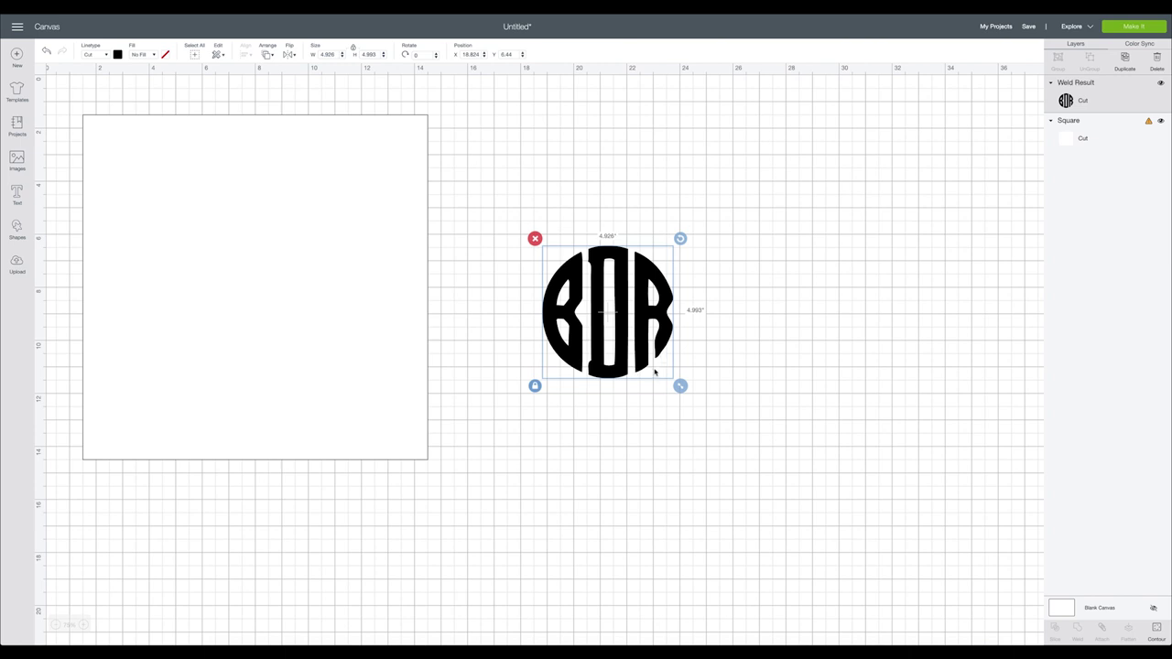
pyautogui.moveTo(681, 389)
pyautogui.mouseDown()
pyautogui.moveTo(638, 345)
pyautogui.moveTo(664, 375)
pyautogui.mouseUp()
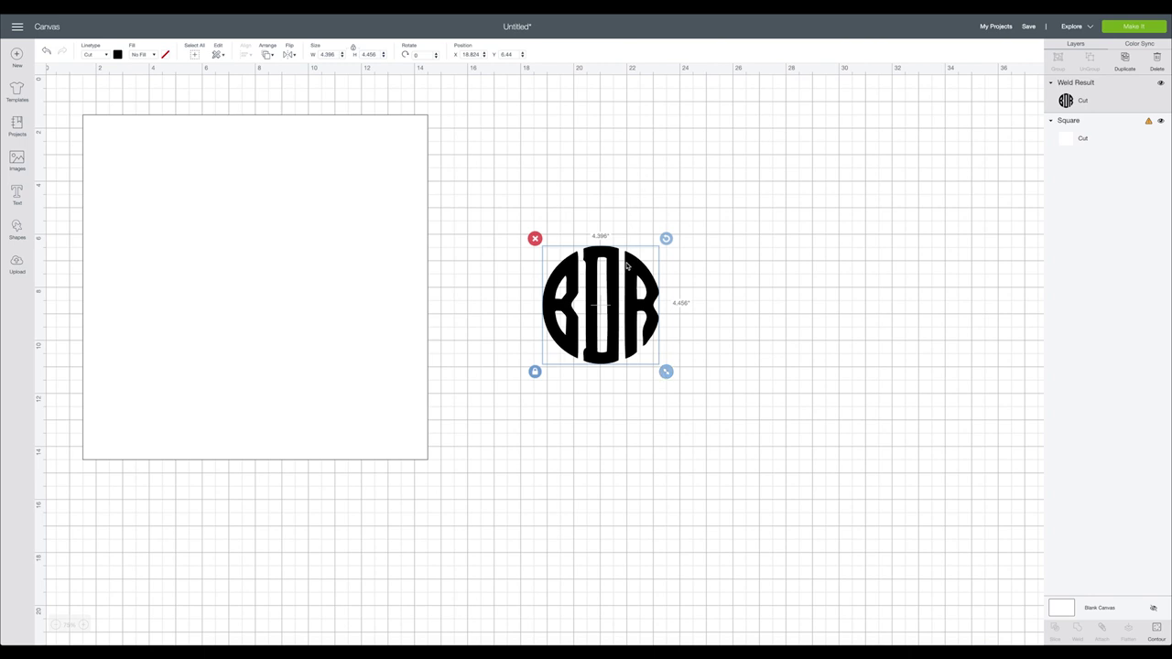
# Recolor the monogram light pinkish red and place it in the upper-left area of the large white square.
pyautogui.click(117, 54)
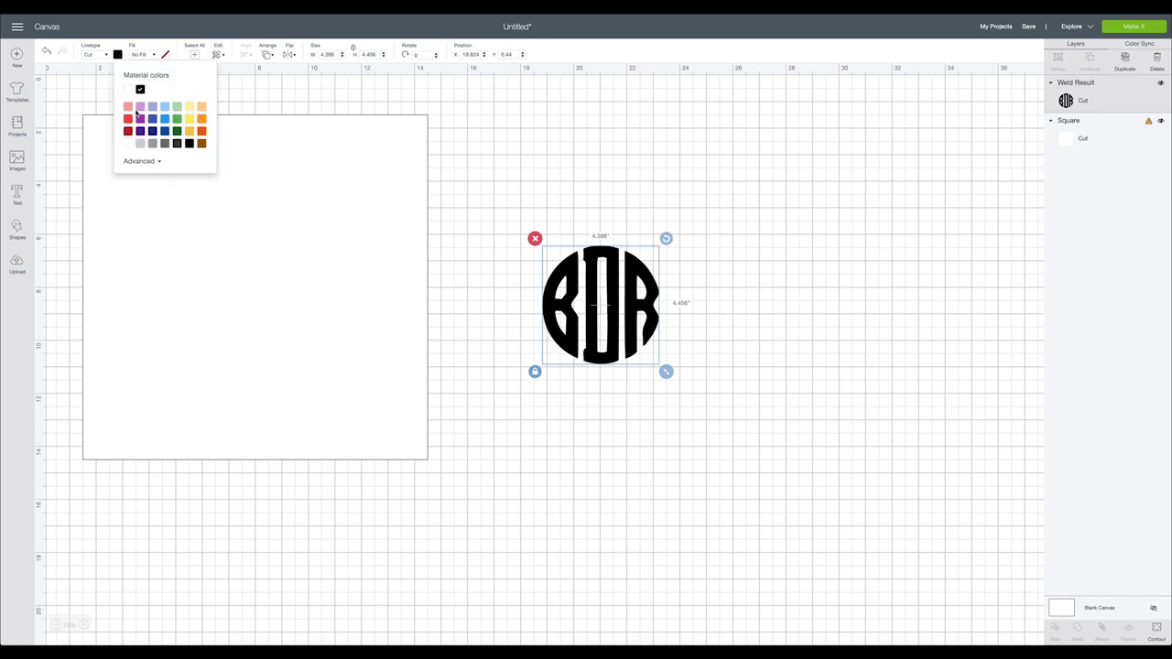
pyautogui.click(129, 107)
pyautogui.click(750, 314)
pyautogui.moveTo(591, 305); pyautogui.dragTo(179, 216)
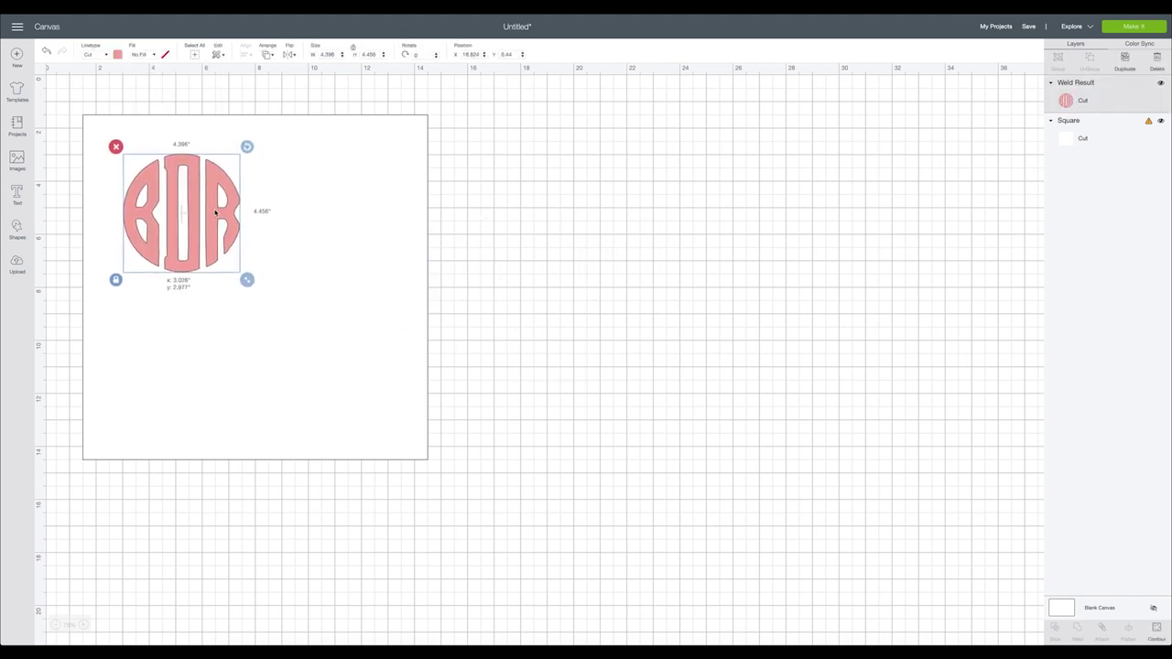
# Enlarge the monogram proportionally to about 7.5 inches wide and center it by eye on the white square.
pyautogui.moveTo(247, 280); pyautogui.dragTo(372, 400)
pyautogui.moveTo(296, 278)
pyautogui.mouseDown()
pyautogui.moveTo(320, 302)
pyautogui.moveTo(308, 295)
pyautogui.mouseUp()
pyautogui.moveTo(380, 419); pyautogui.dragTo(377, 415)
pyautogui.moveTo(262, 306); pyautogui.dragTo(264, 308)
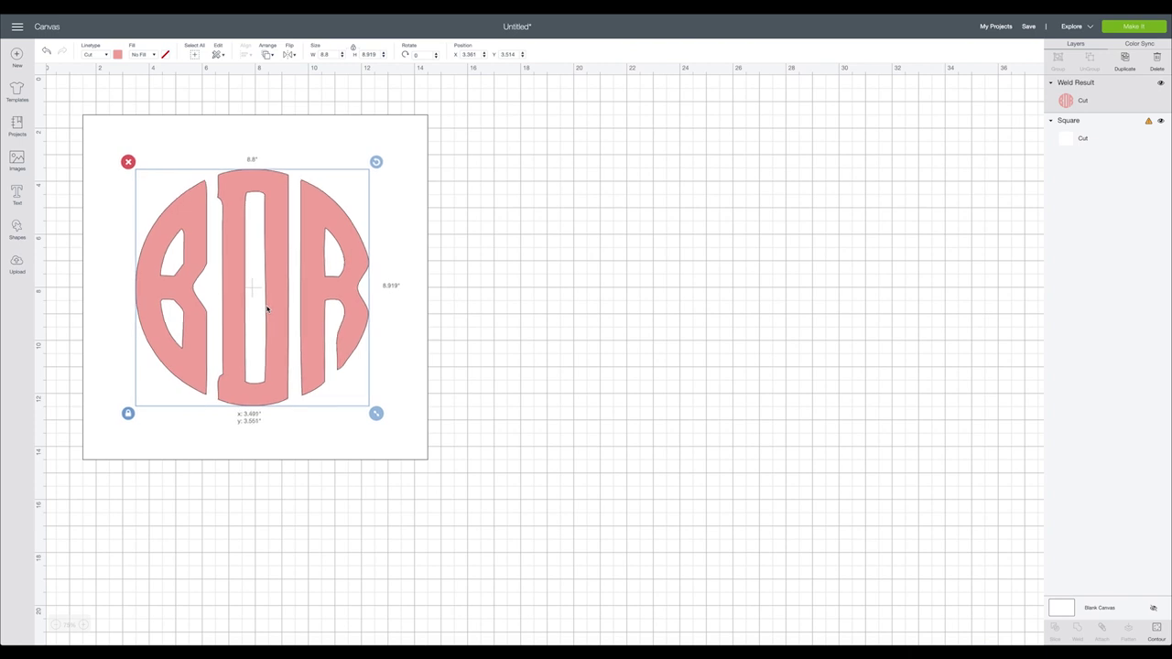
pyautogui.moveTo(375, 409)
pyautogui.mouseDown()
pyautogui.moveTo(364, 402)
pyautogui.moveTo(373, 412)
pyautogui.mouseUp()
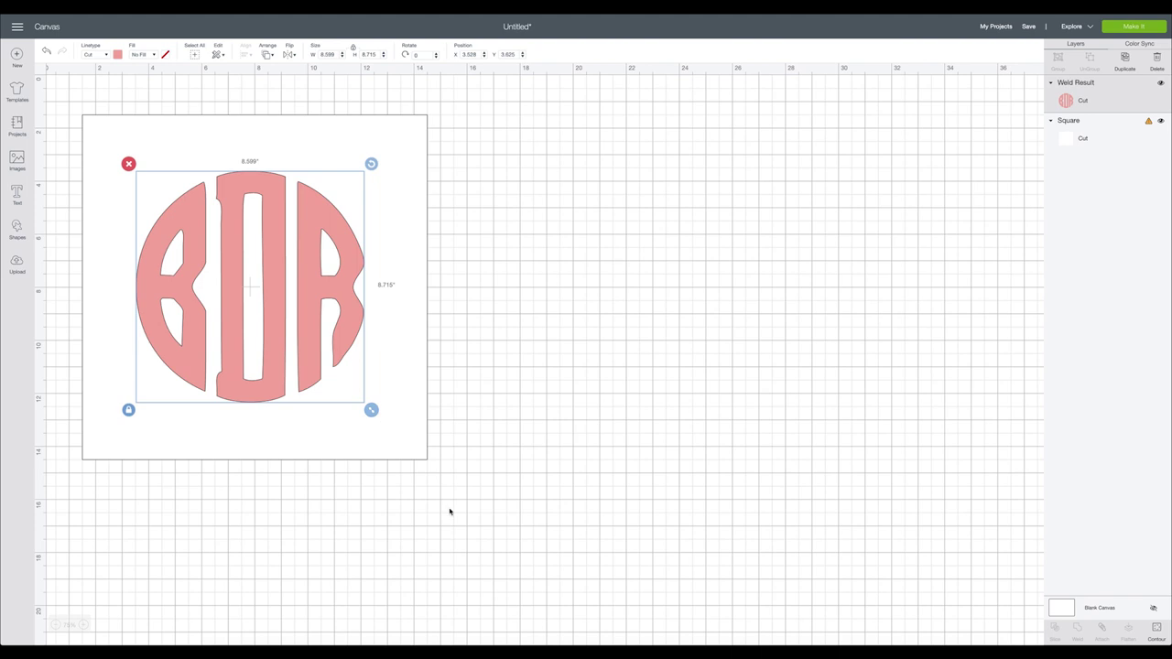
pyautogui.moveTo(371, 410); pyautogui.dragTo(348, 386)
pyautogui.moveTo(246, 262); pyautogui.dragTo(266, 281)
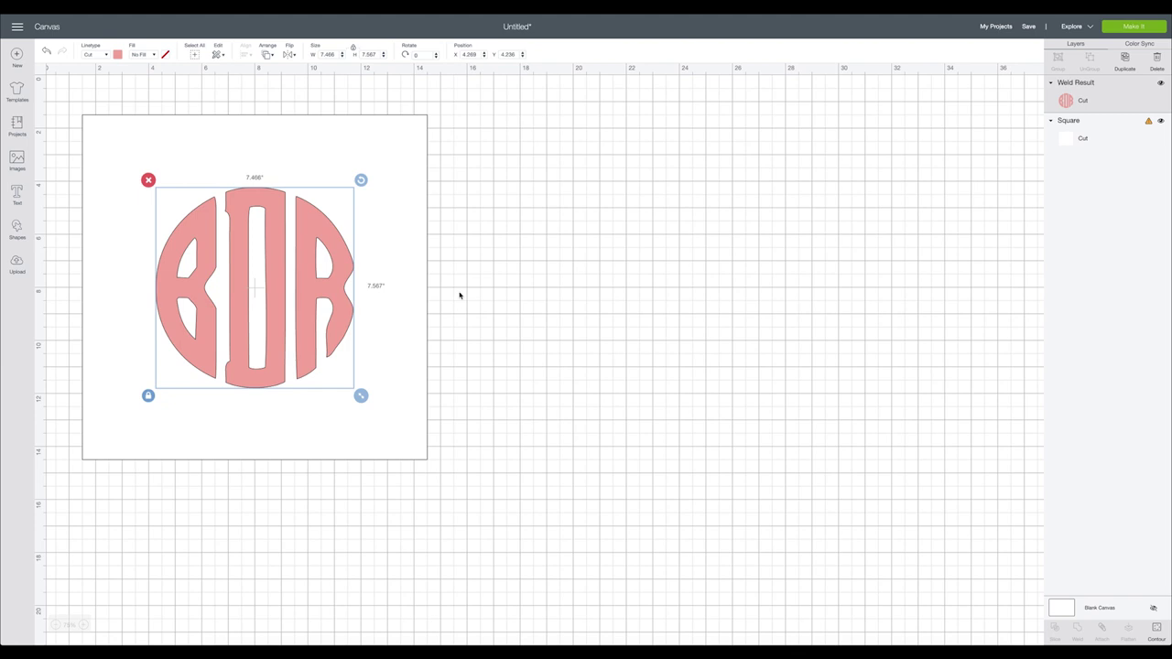
pyautogui.moveTo(268, 319); pyautogui.dragTo(264, 319)
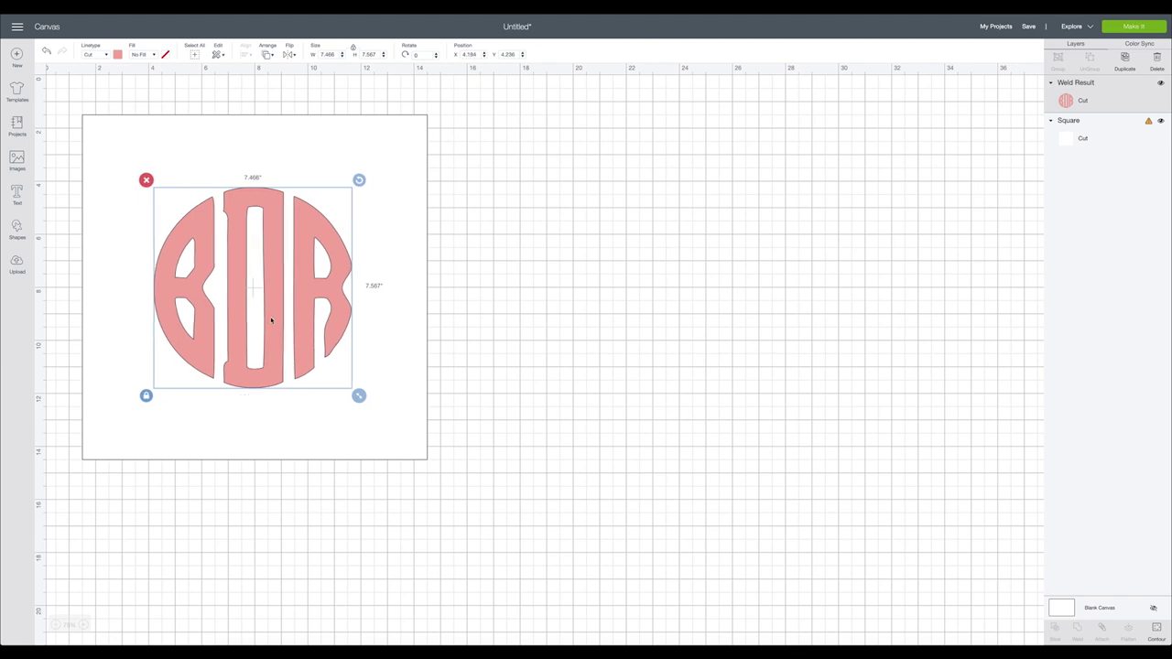
# Hide the square, send the monogram to the 12" x 12" mat with Mirror on, and continue to the cutting stage.
pyautogui.click(1160, 122)
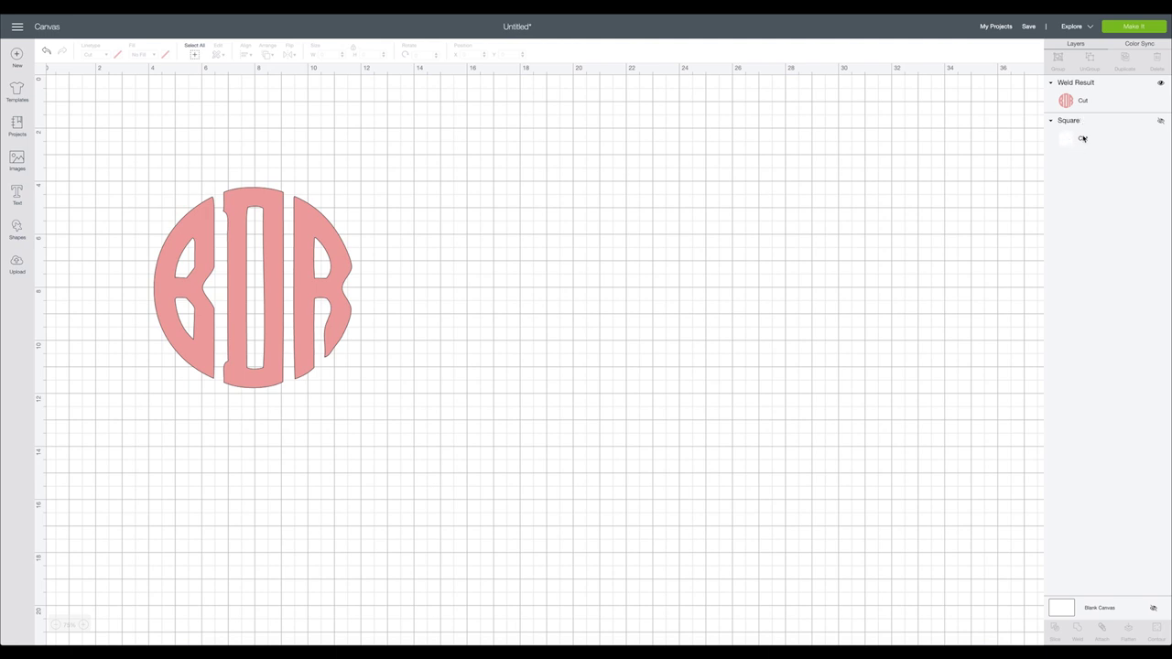
pyautogui.click(1128, 28)
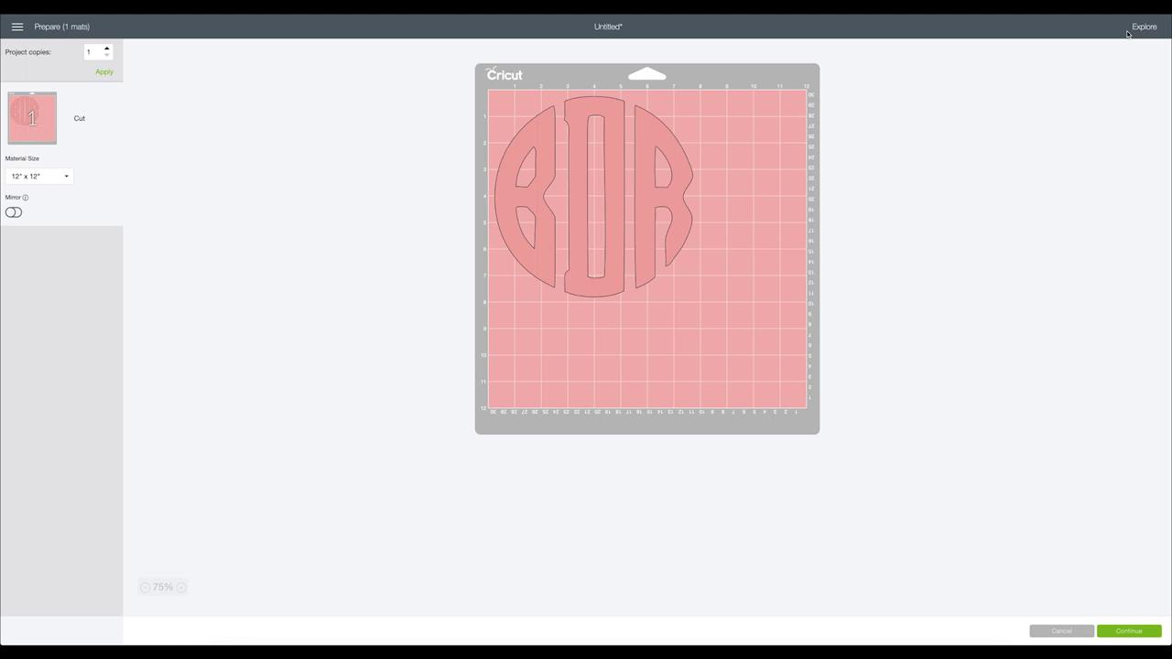
pyautogui.click(12, 213)
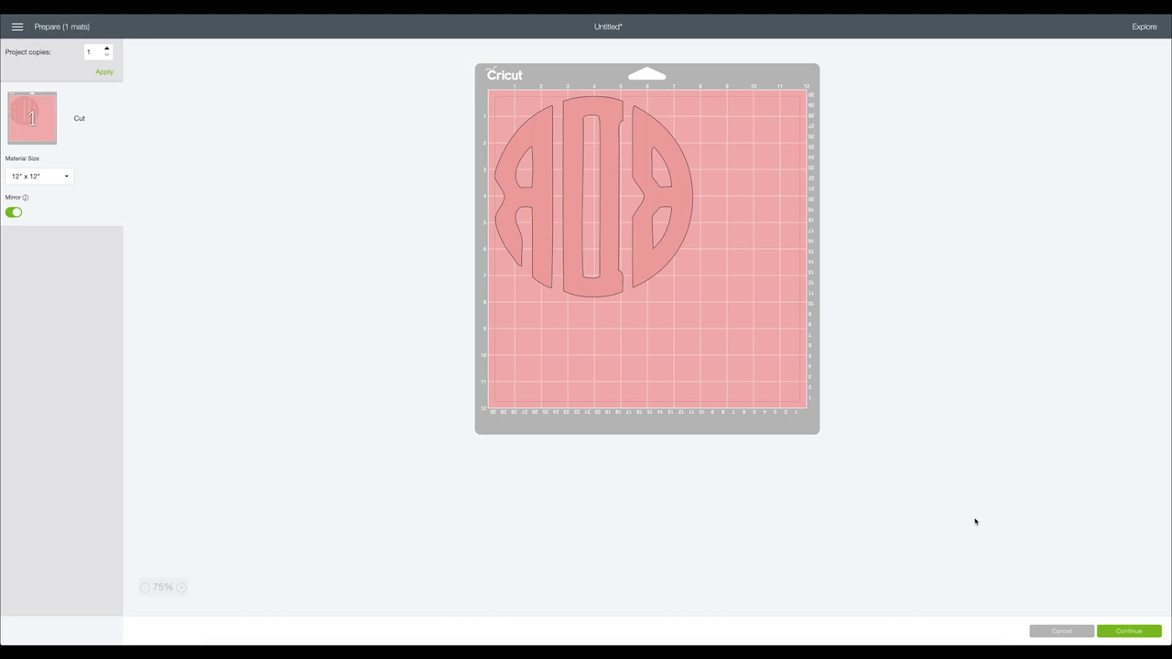
pyautogui.click(1128, 632)
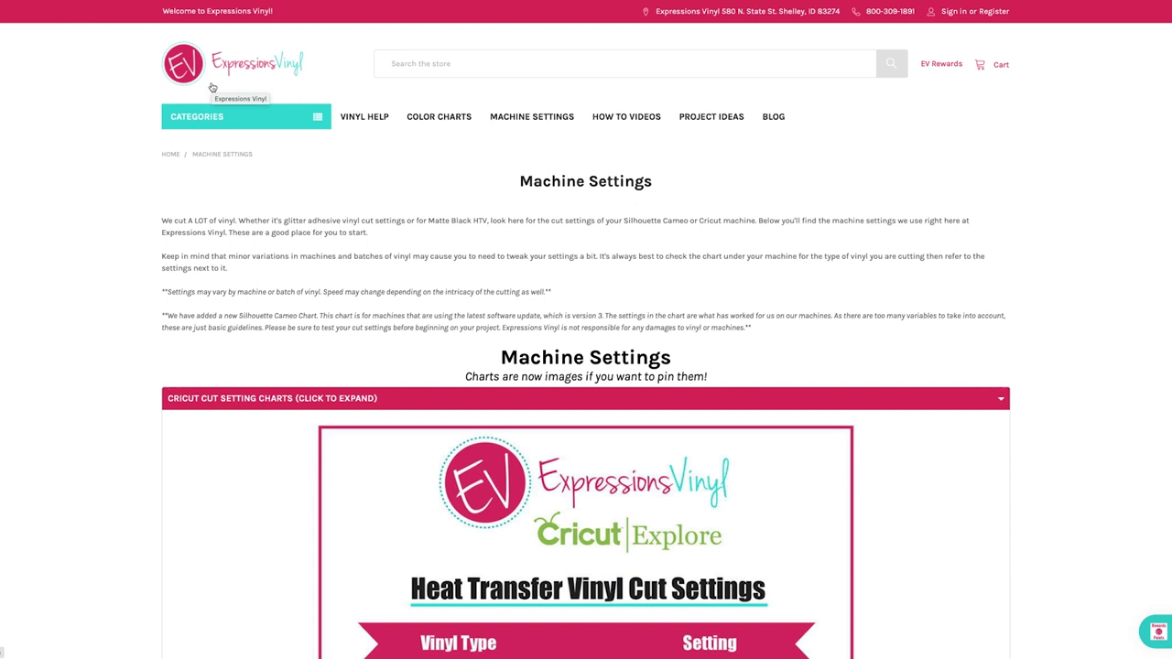
# On the Expressions Vinyl website, open the machine settings and examine the Cricut Explore and Cricut Maker cut setting charts.
pyautogui.click(516, 118)
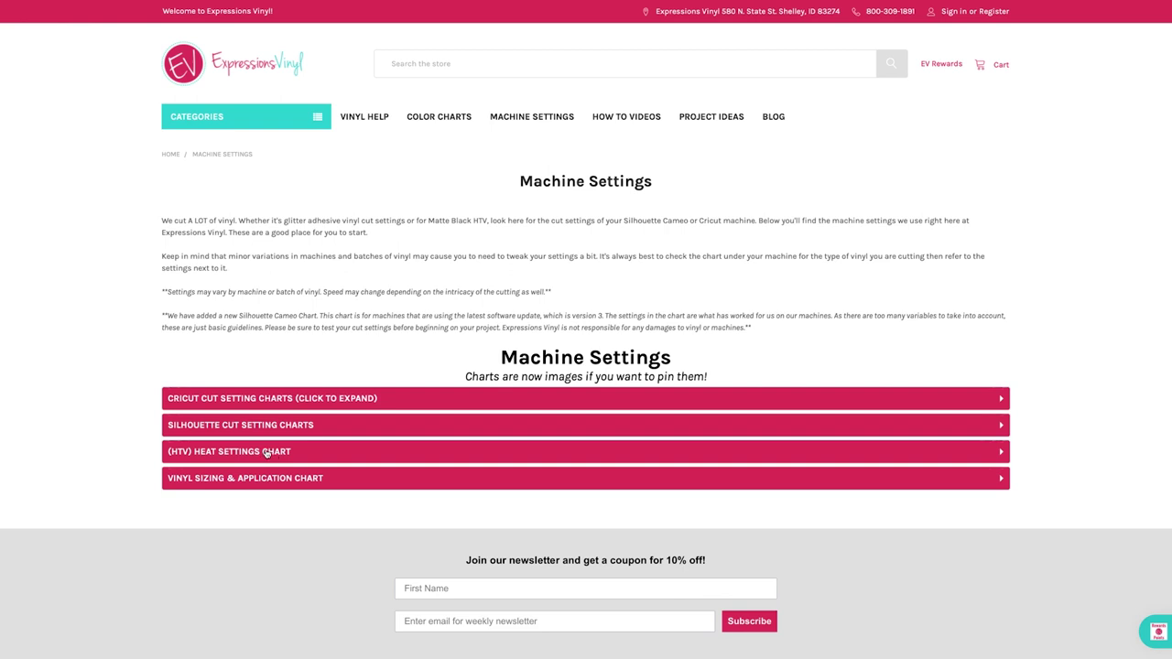
pyautogui.click(280, 400)
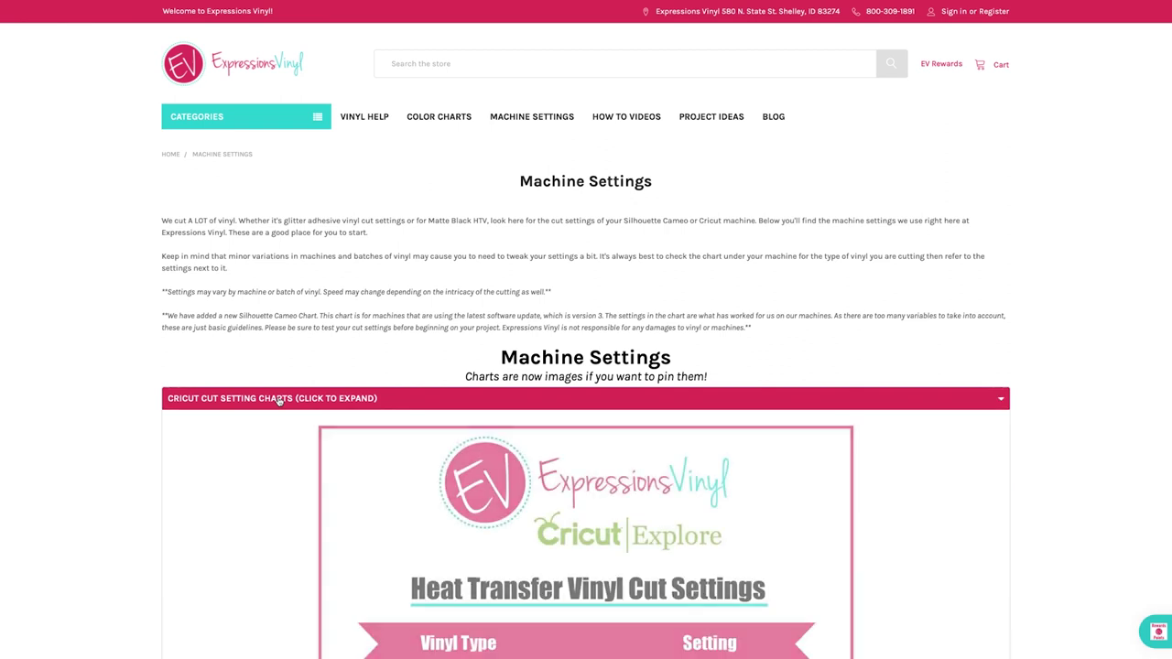
pyautogui.scroll(-3, 742, 468)
pyautogui.scroll(-2, 741, 465)
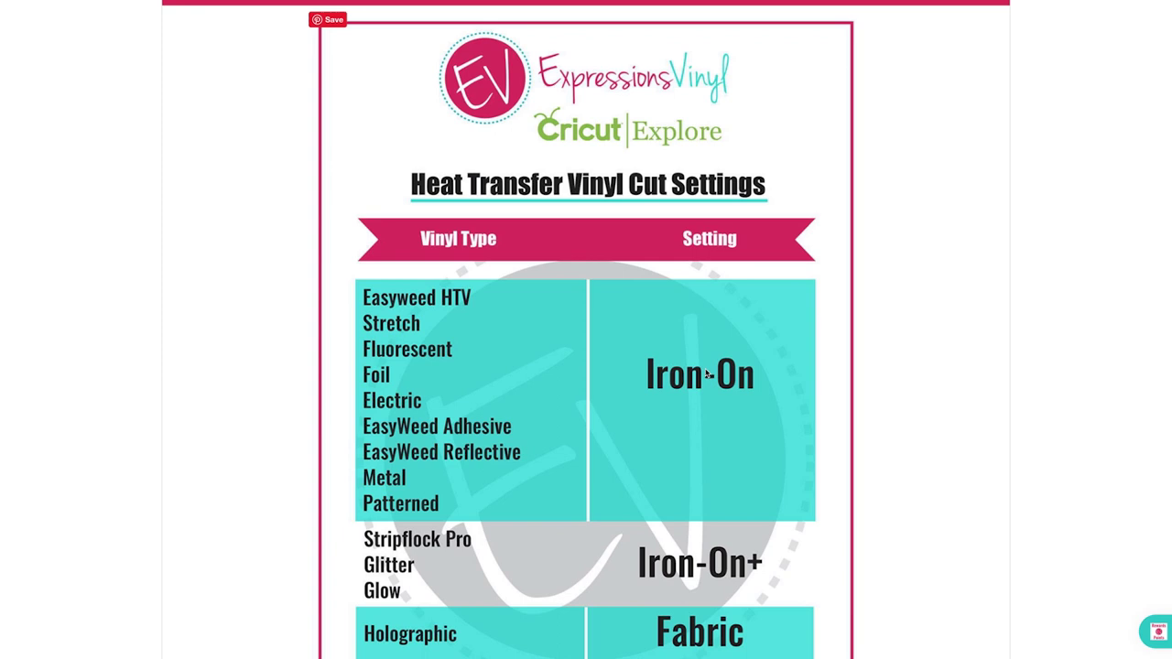
pyautogui.scroll(-7, 706, 373)
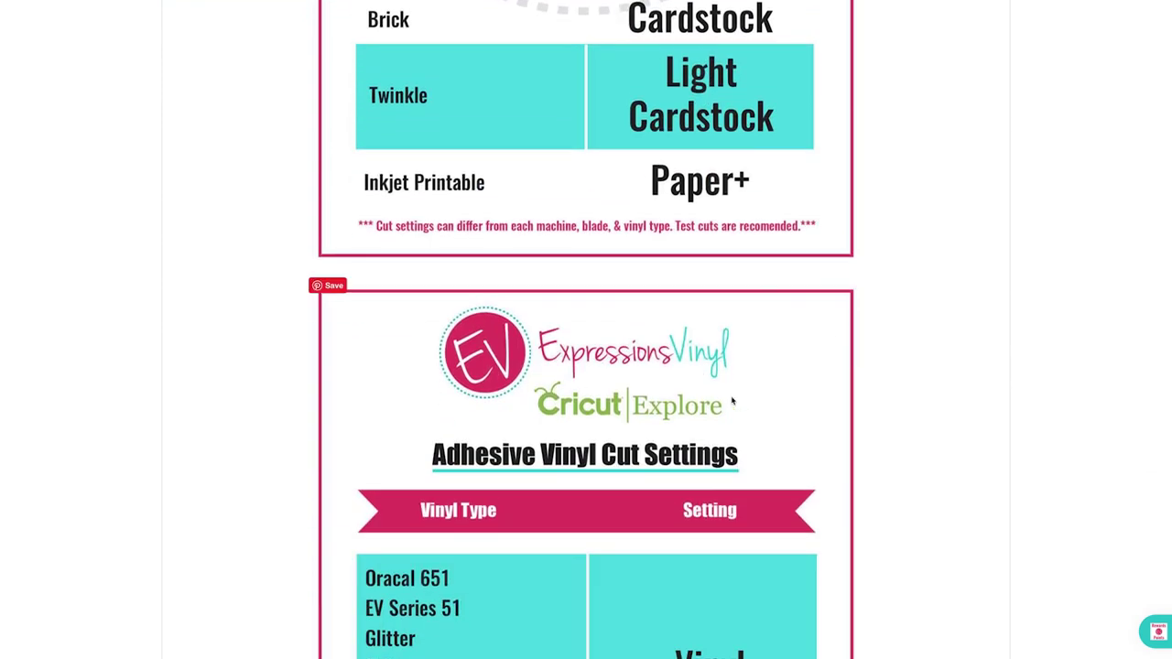
pyautogui.scroll(-9, 589, 445)
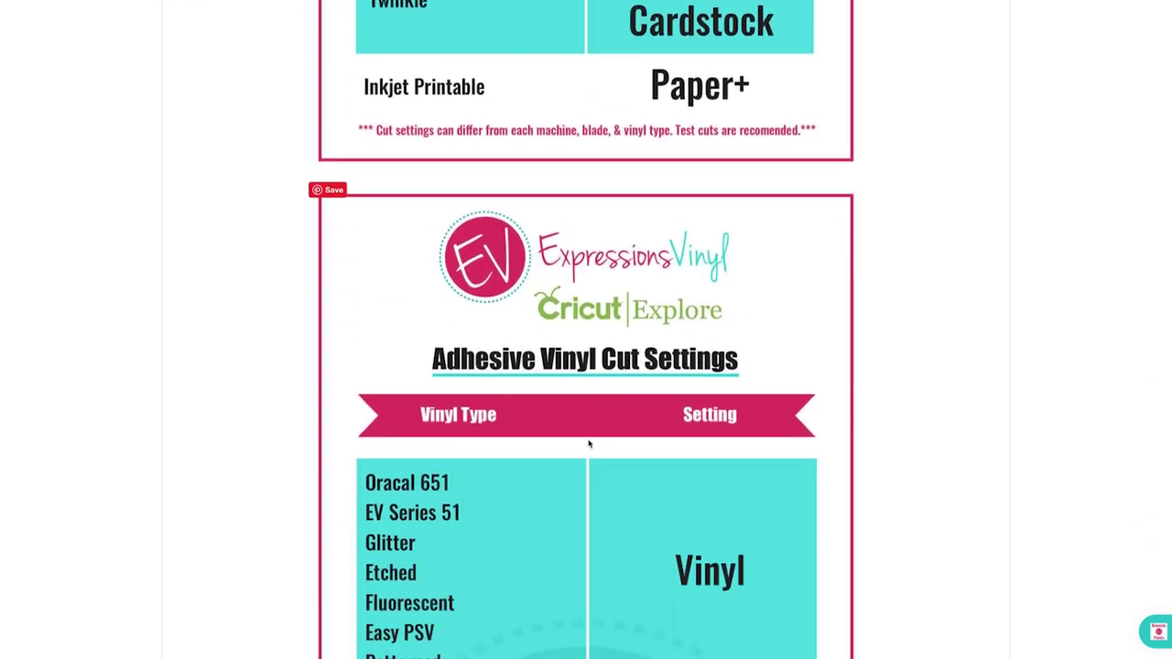
pyautogui.scroll(-4, 589, 444)
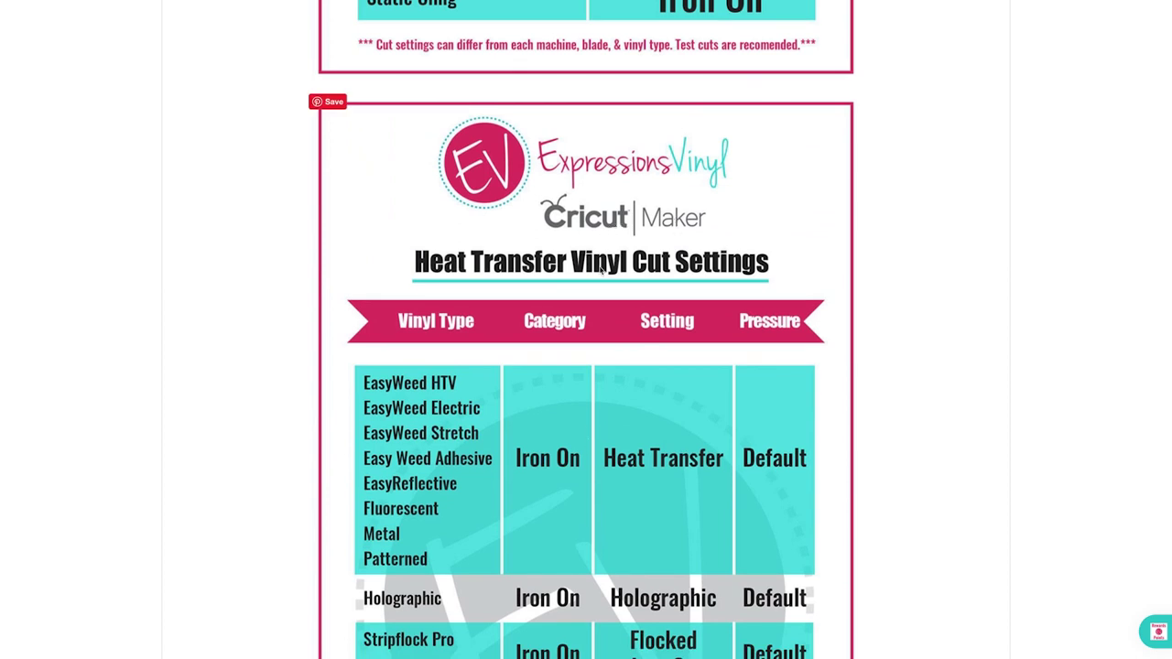
pyautogui.scroll(-6, 602, 271)
pyautogui.scroll(-2, 602, 271)
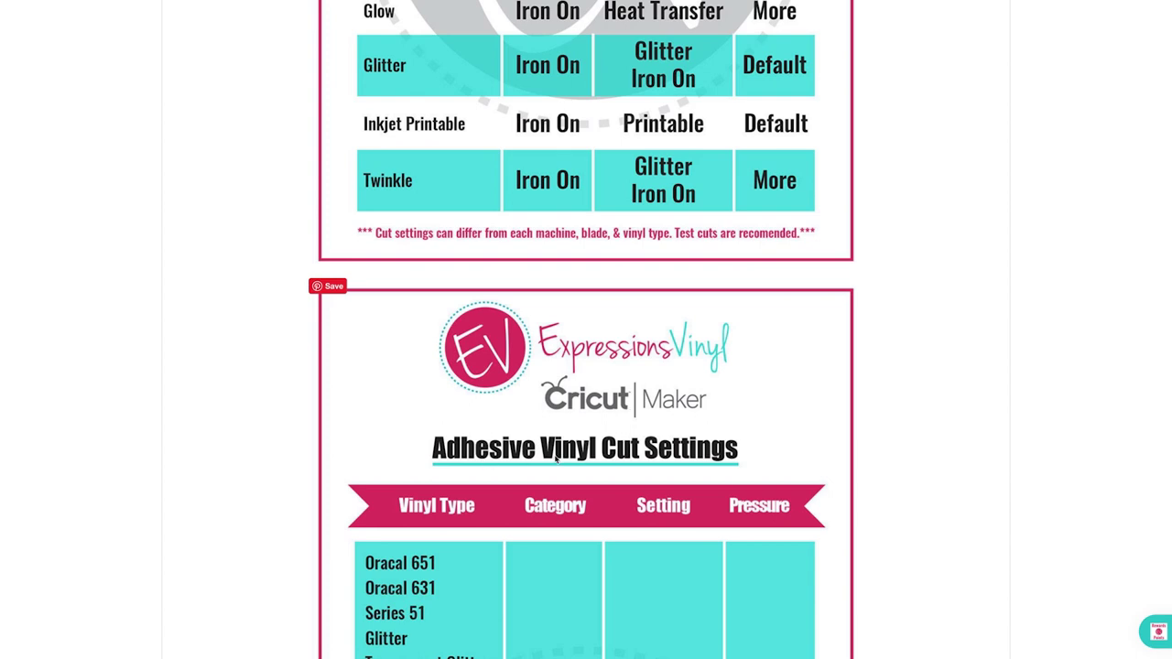
# Go back to the Cricut Explore heat transfer vinyl chart and check its cut settings by vinyl type.
pyautogui.scroll(12, 555, 461)
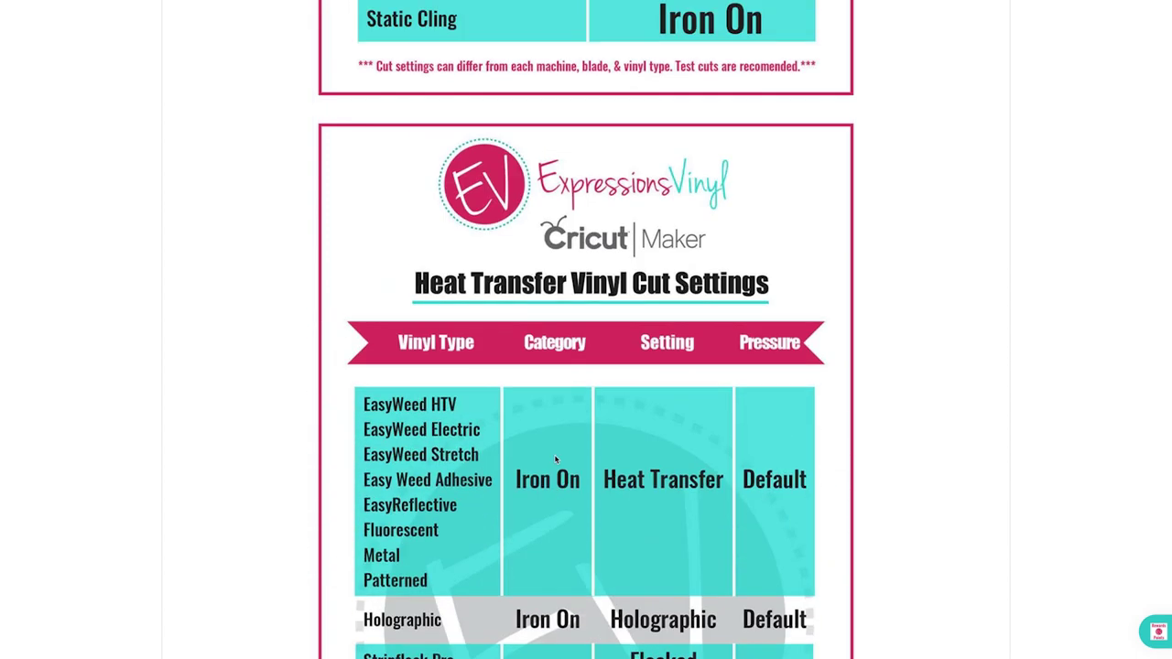
pyautogui.scroll(11, 555, 460)
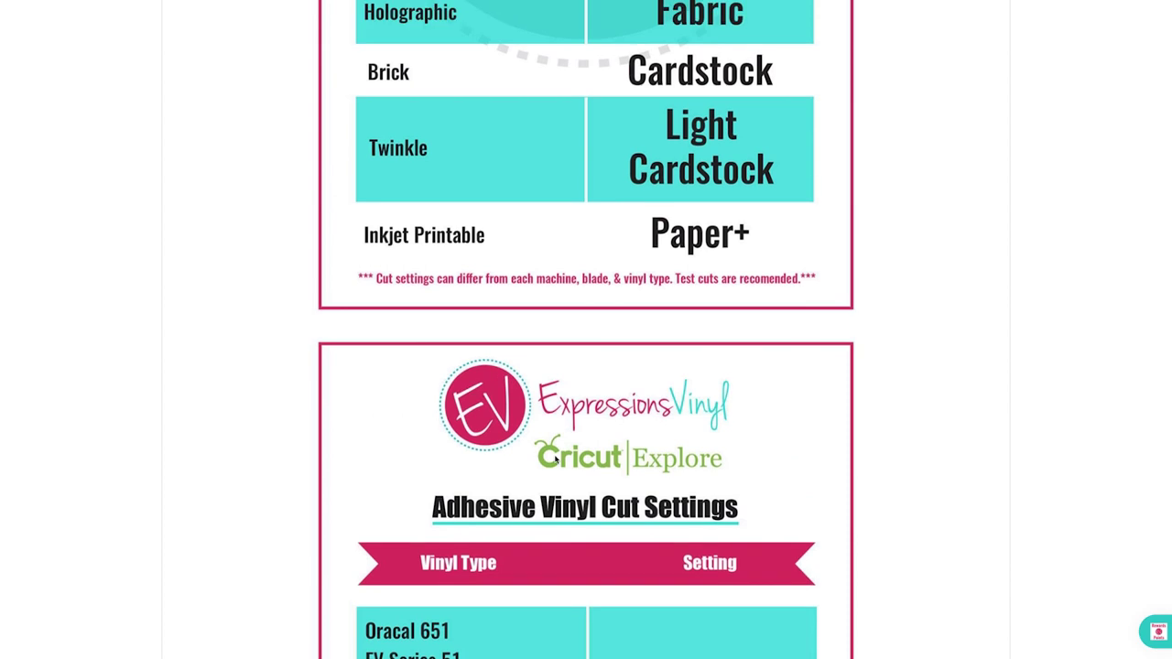
pyautogui.scroll(6, 555, 460)
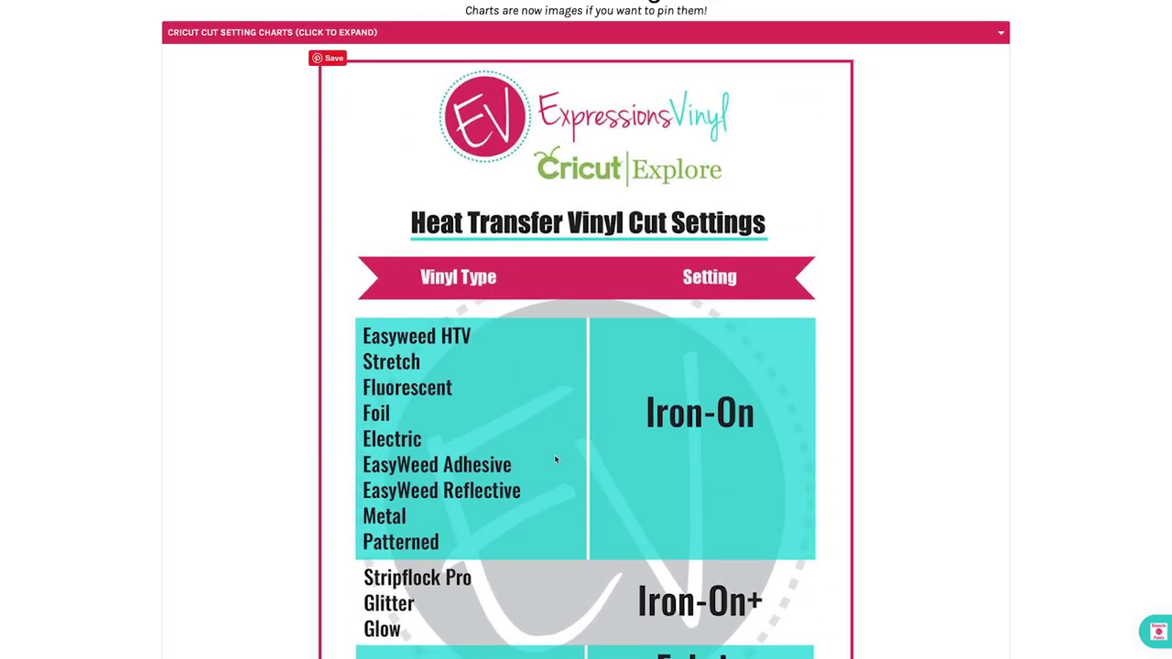
pyautogui.scroll(-1, 626, 456)
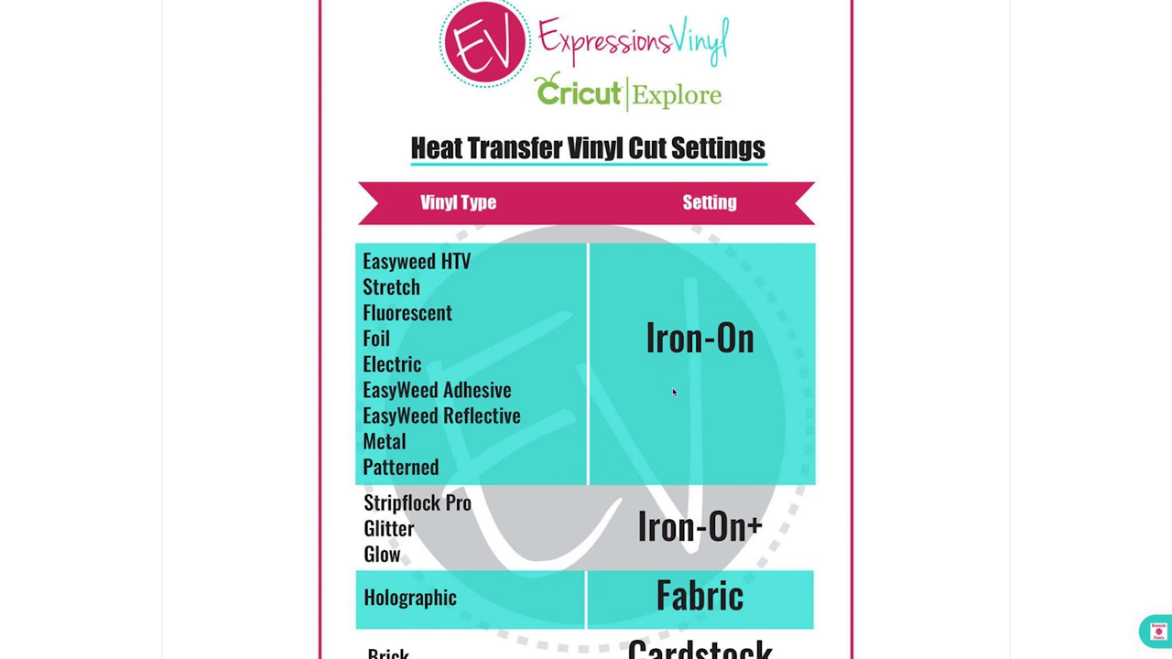
pyautogui.scroll(1, 672, 391)
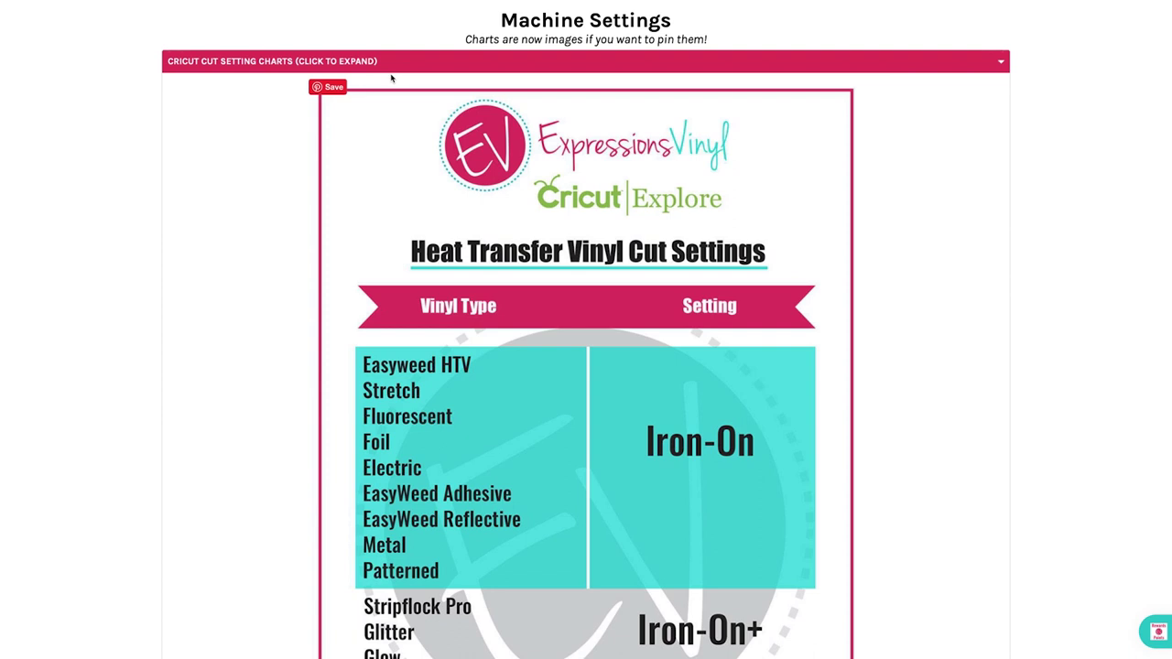
# Collapse the Cricut cut setting charts and examine the HTV heat settings chart for temperature, time, peel and pressure.
pyautogui.click(355, 61)
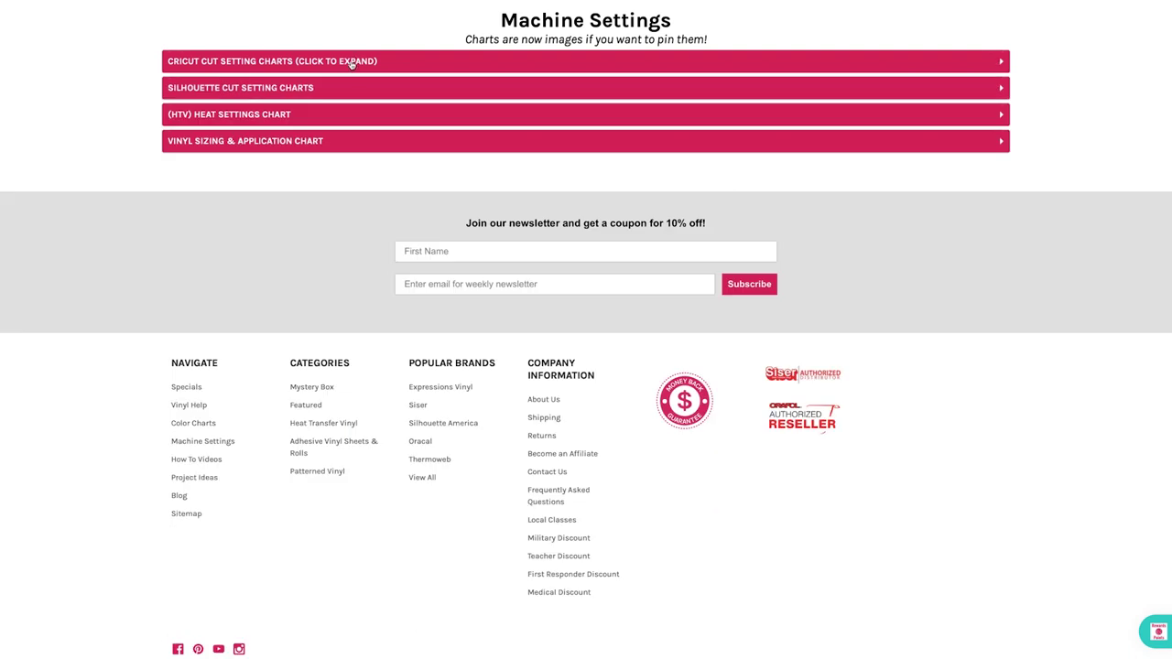
pyautogui.click(229, 116)
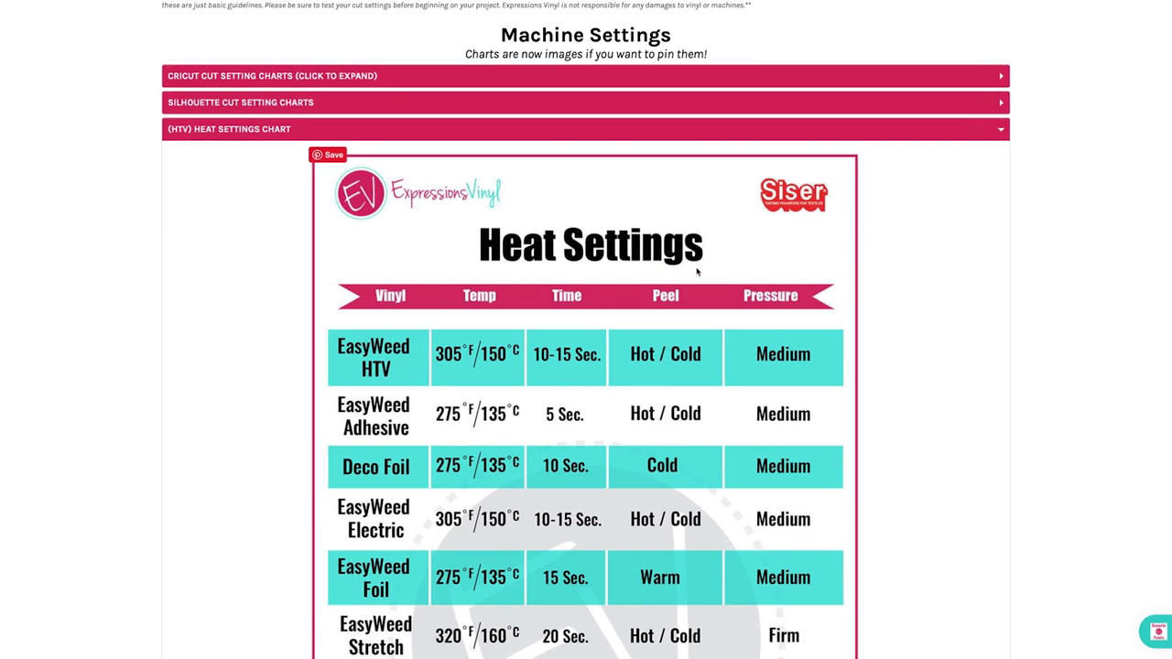
pyautogui.scroll(-1, 696, 271)
pyautogui.scroll(-2, 696, 271)
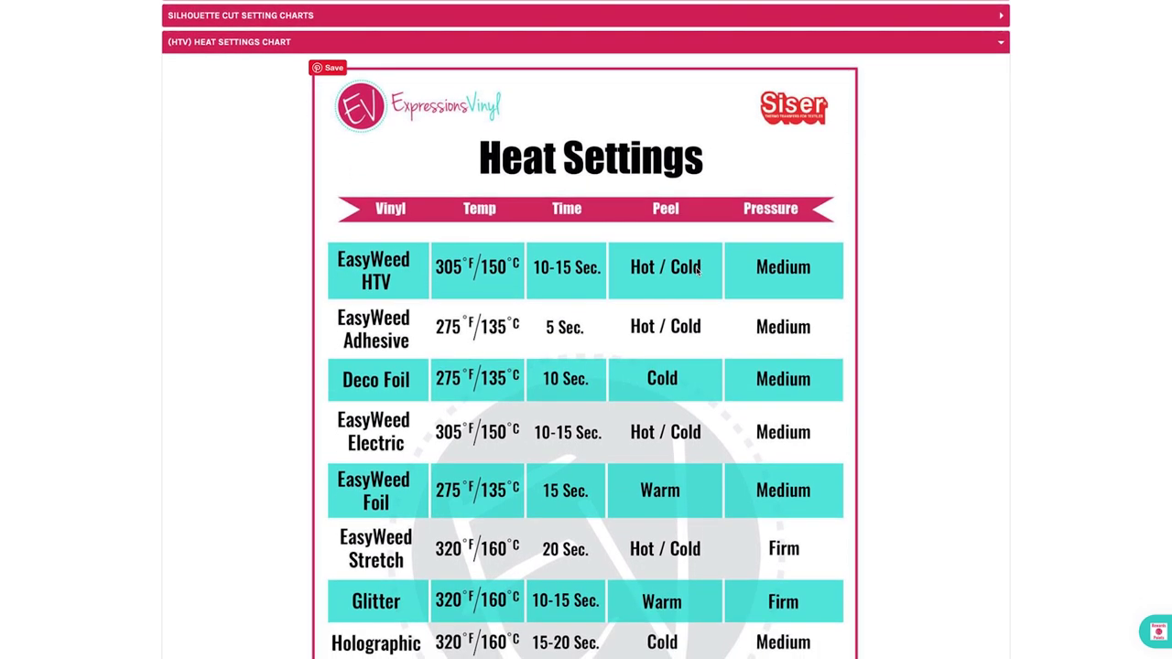
pyautogui.scroll(-5, 695, 271)
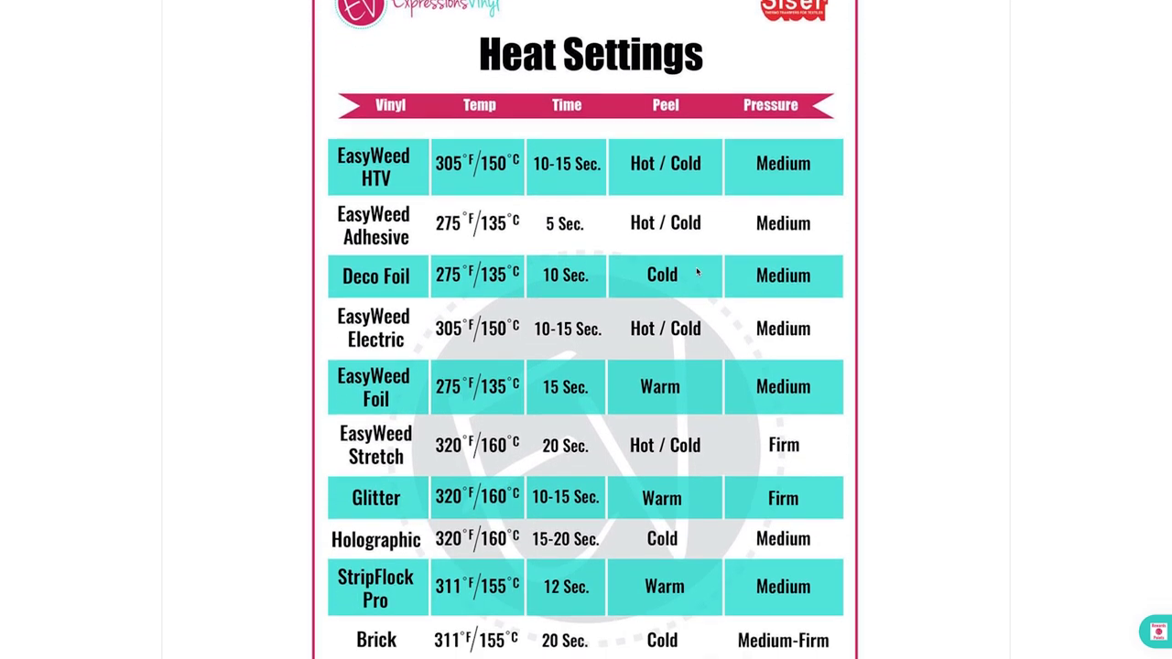
pyautogui.scroll(-1, 696, 271)
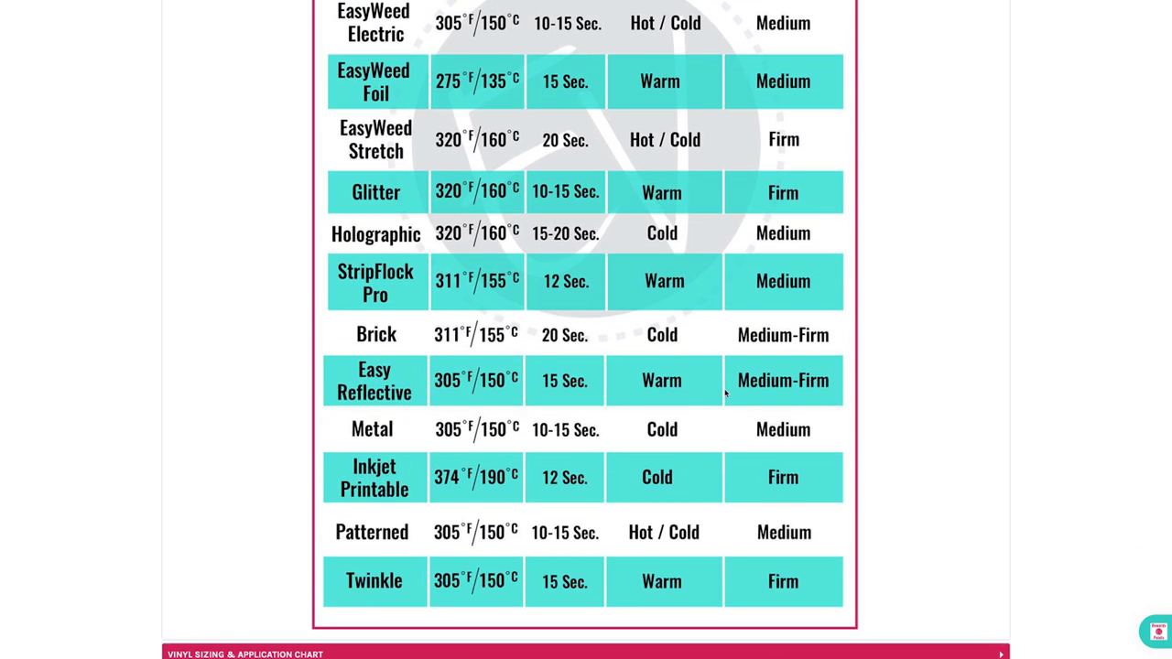